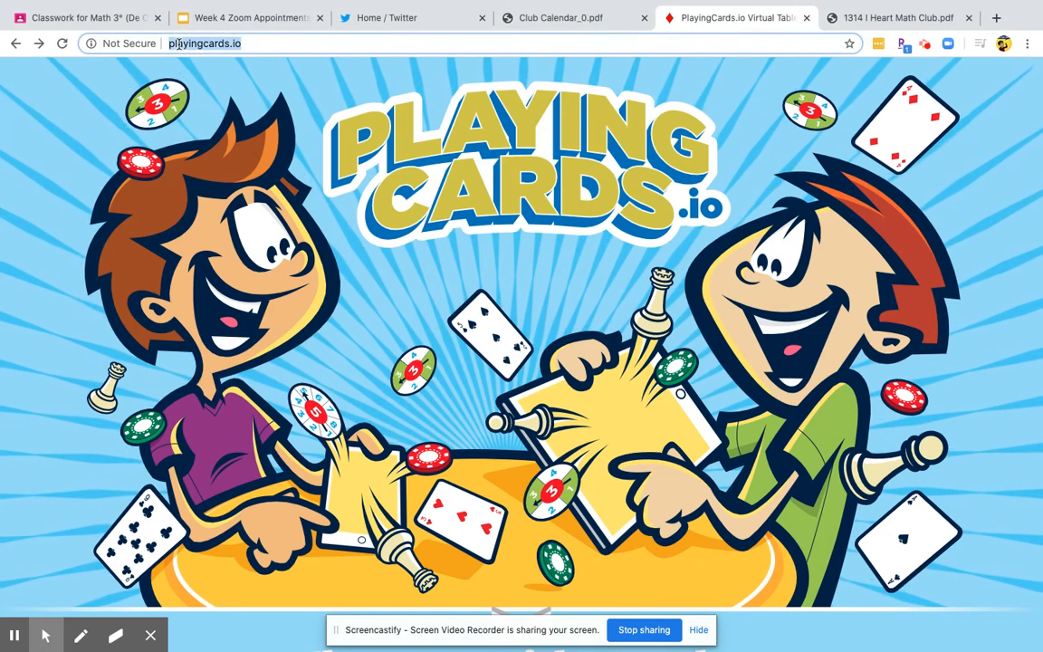
scroll(516, 313, down, 1)
scroll(516, 313, up, 1)
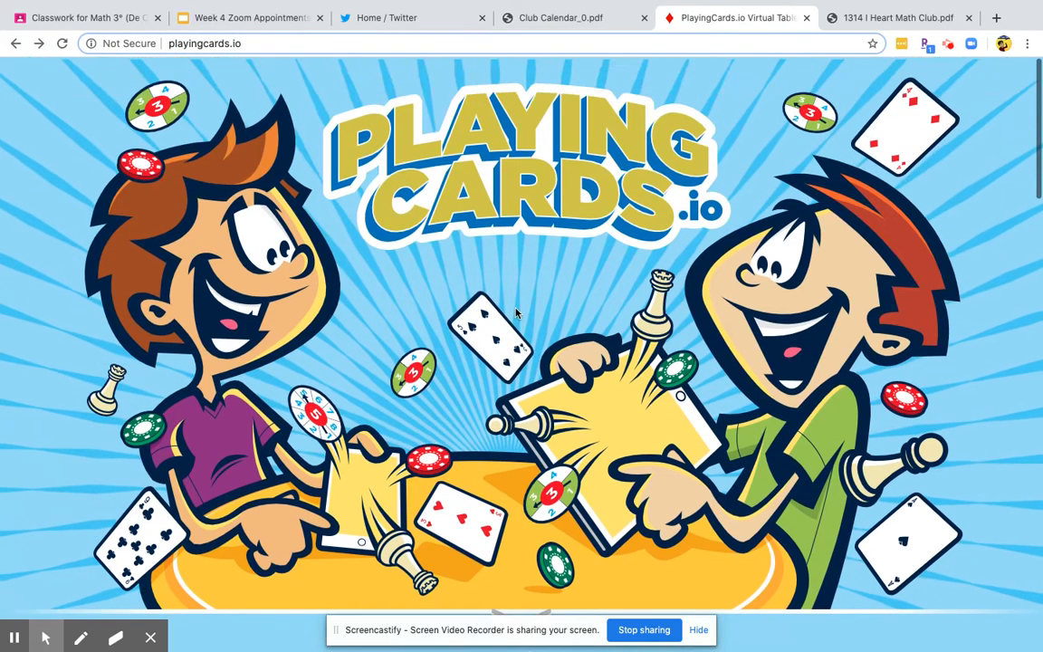
scroll(516, 312, down, 3)
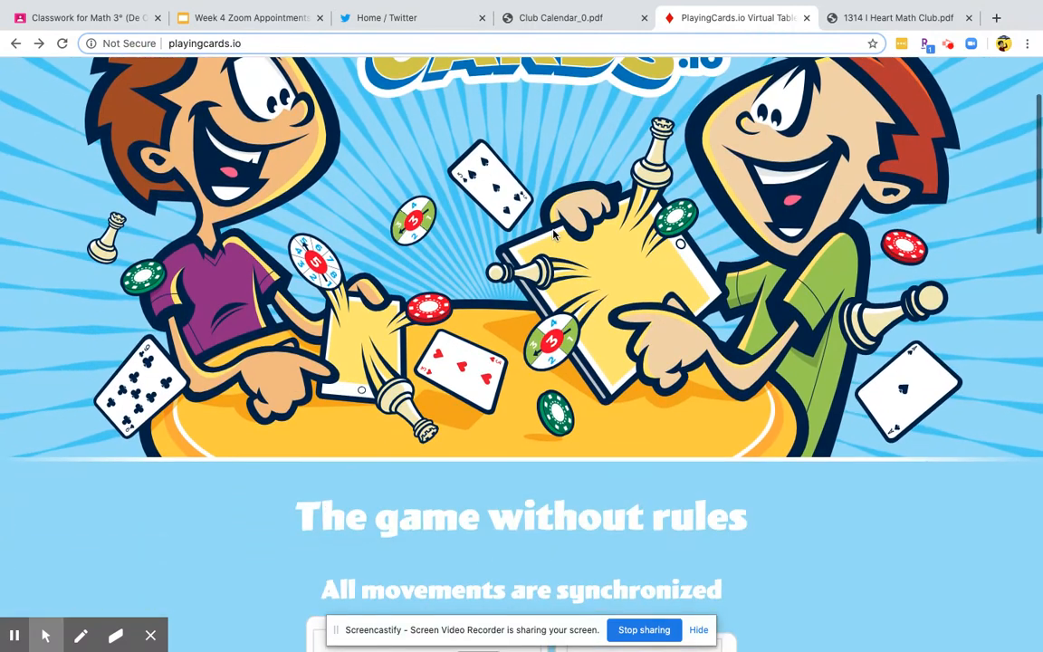
scroll(554, 234, up, 3)
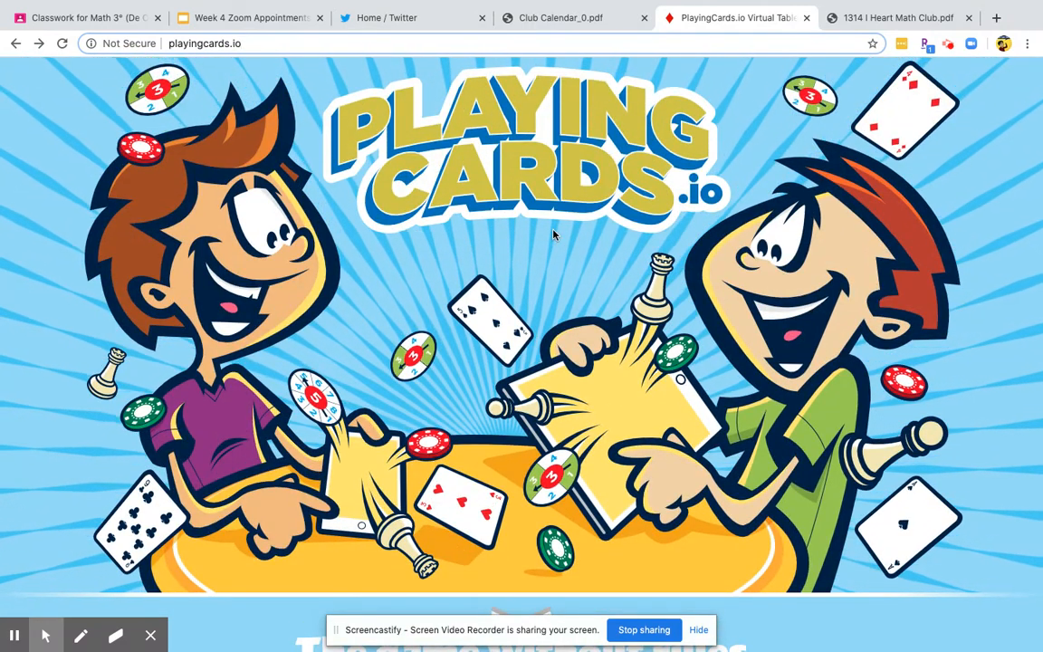
scroll(553, 233, down, 5)
scroll(554, 234, down, 2)
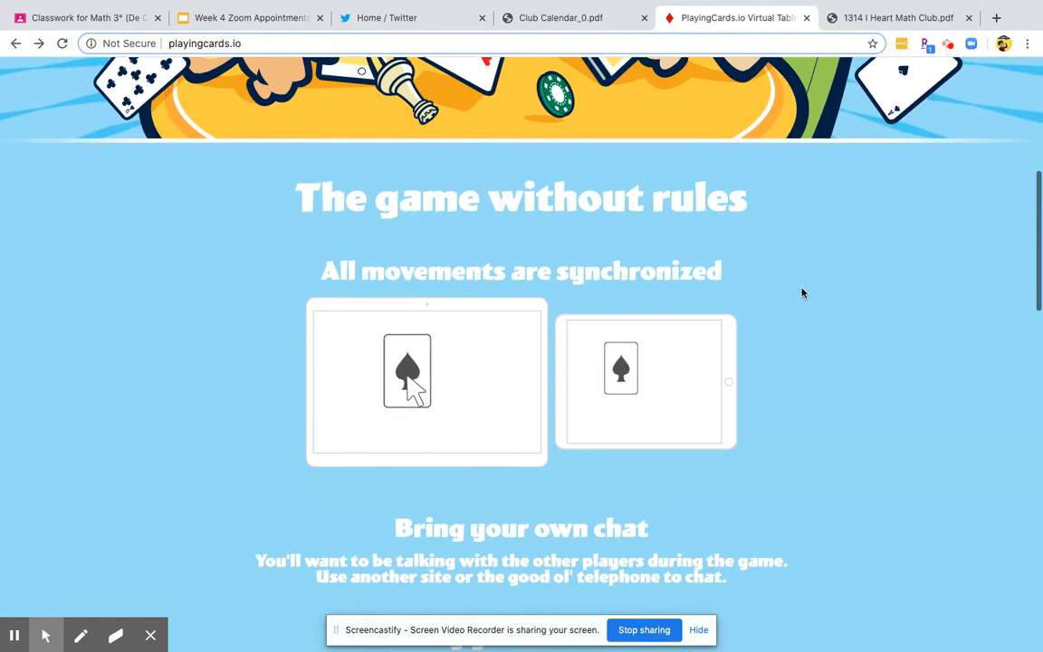
scroll(802, 292, down, 1)
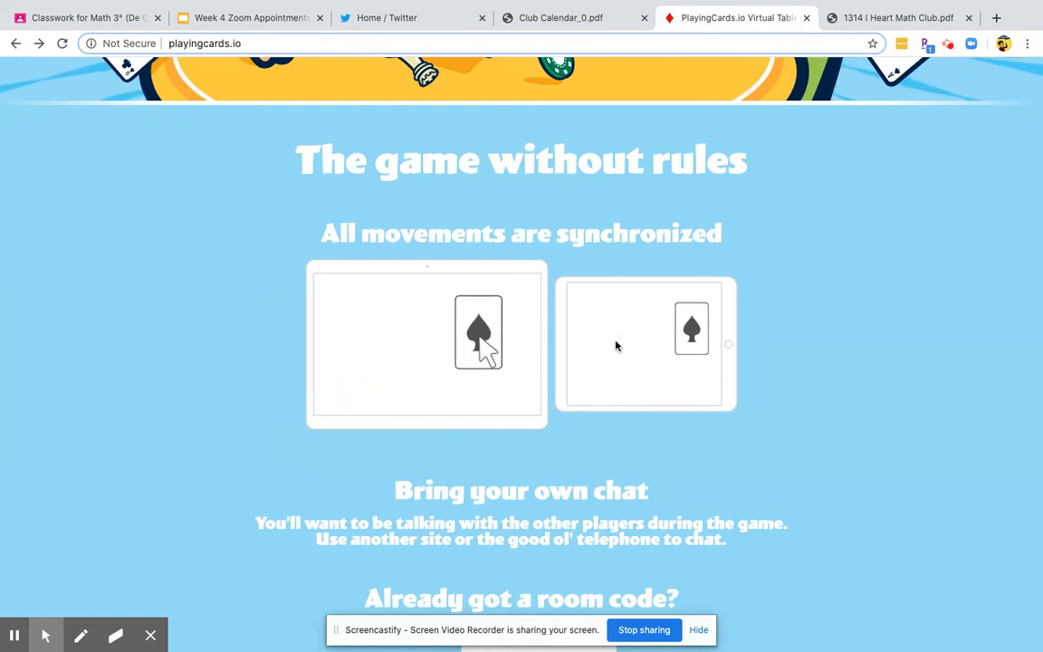
scroll(615, 344, down, 3)
scroll(733, 353, down, 5)
scroll(739, 360, down, 4)
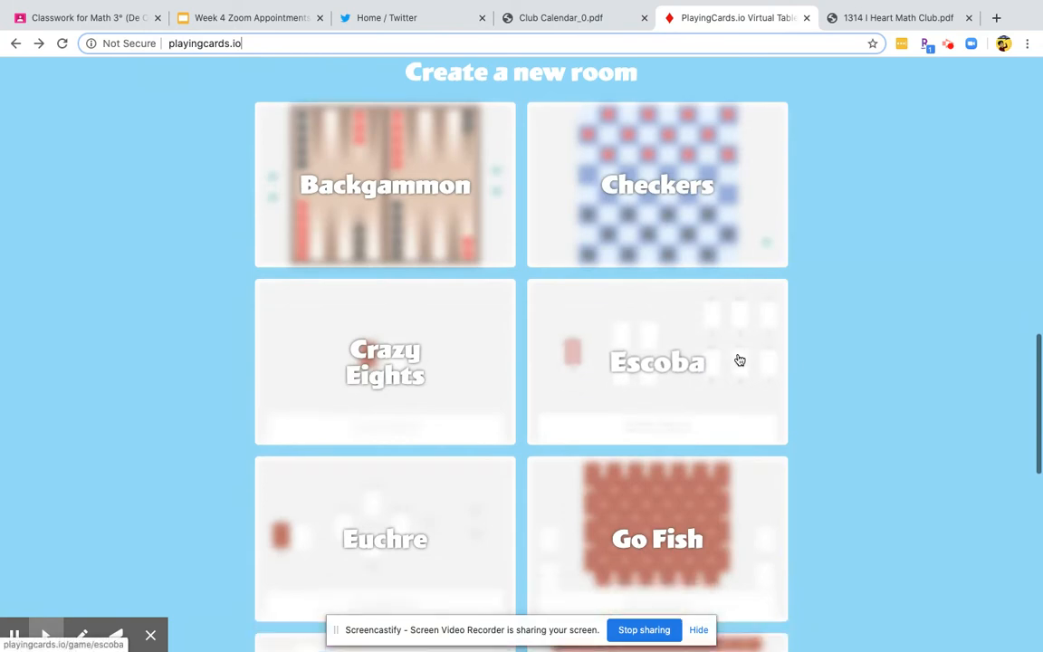
scroll(739, 360, down, 5)
scroll(826, 387, down, 3)
scroll(825, 387, down, 1)
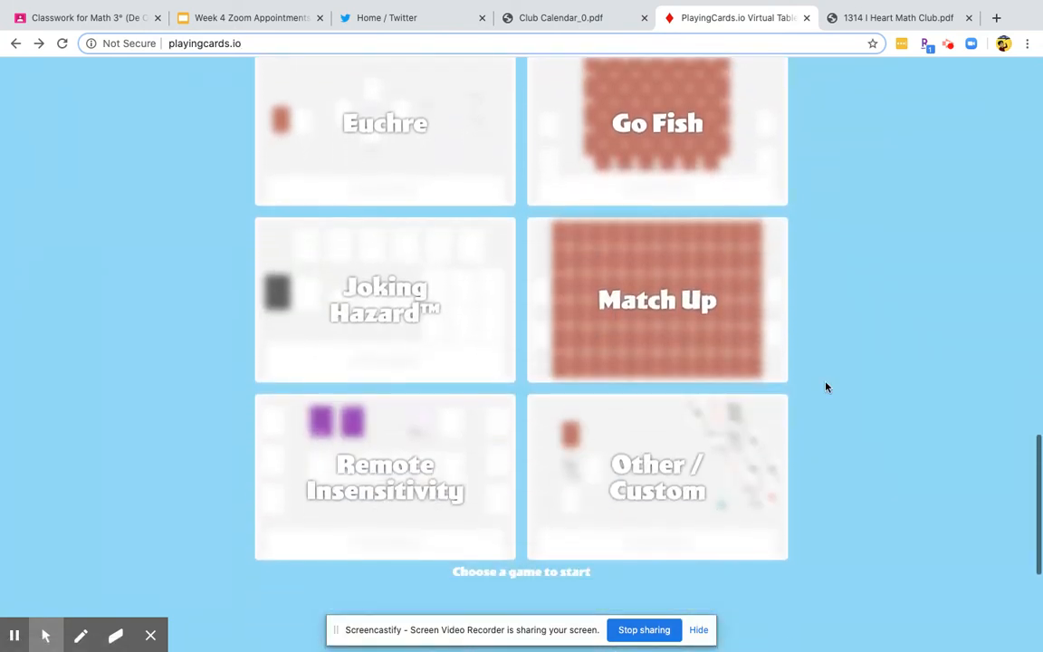
scroll(817, 439, up, 3)
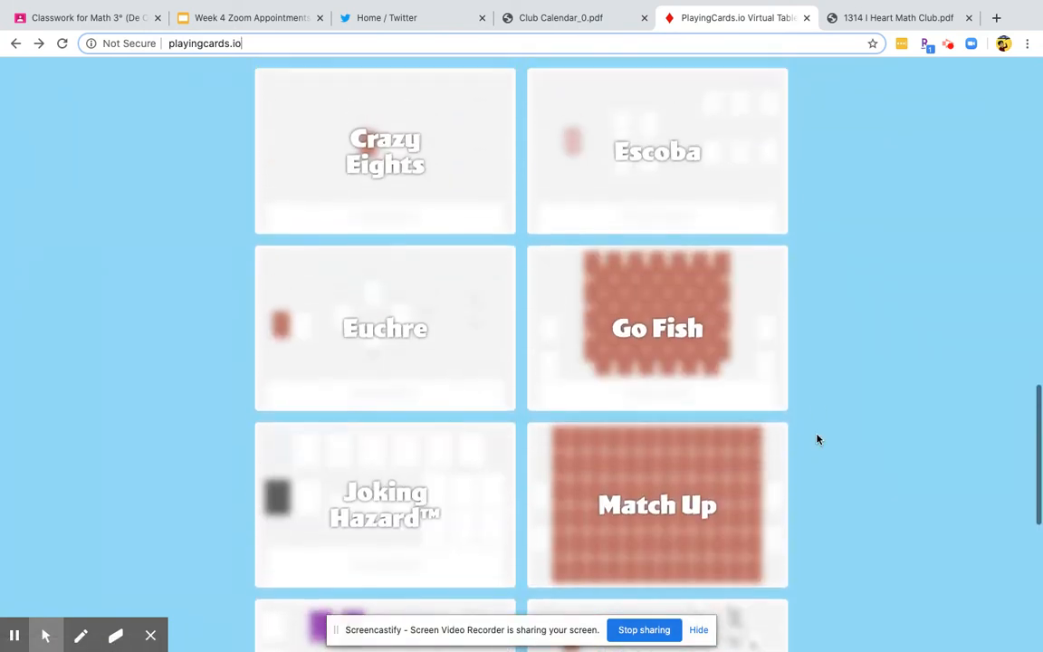
scroll(817, 439, up, 1)
scroll(817, 439, down, 5)
scroll(817, 439, up, 3)
scroll(817, 439, up, 1)
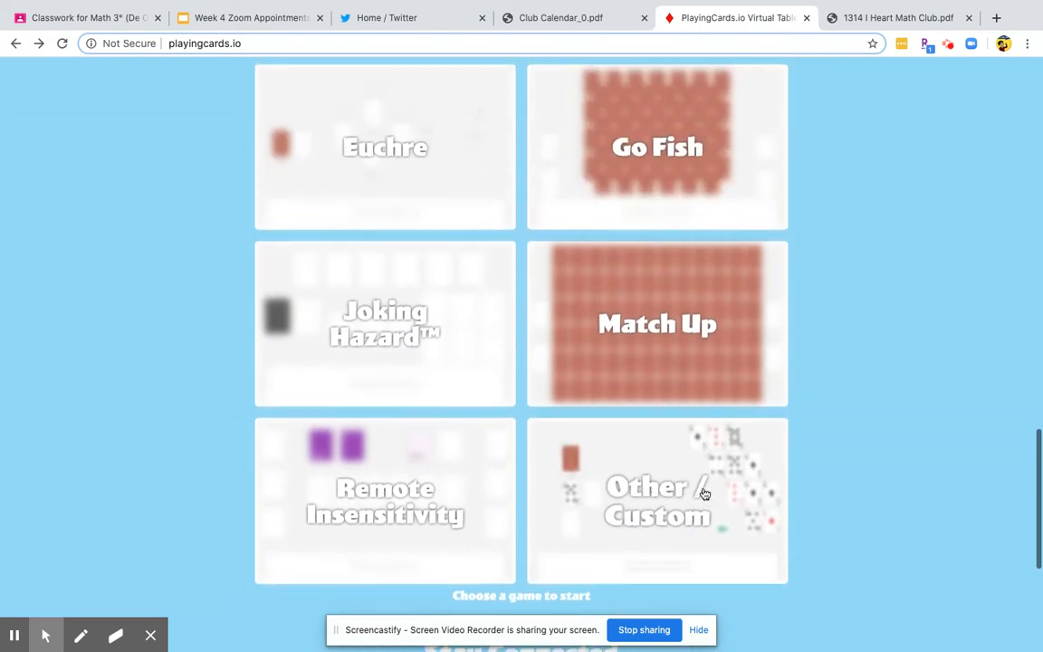
Step: Choose the Other / Custom standard 52-card deck game from the homepage grid
click(688, 493)
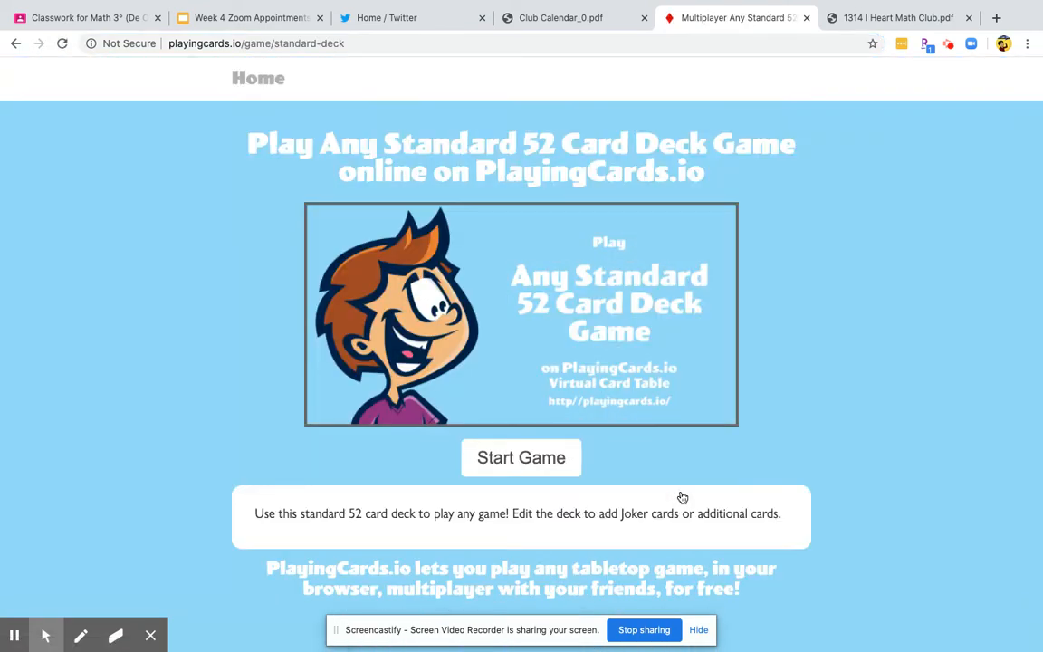
Step: Start a new standard-deck room and select its share link
click(524, 457)
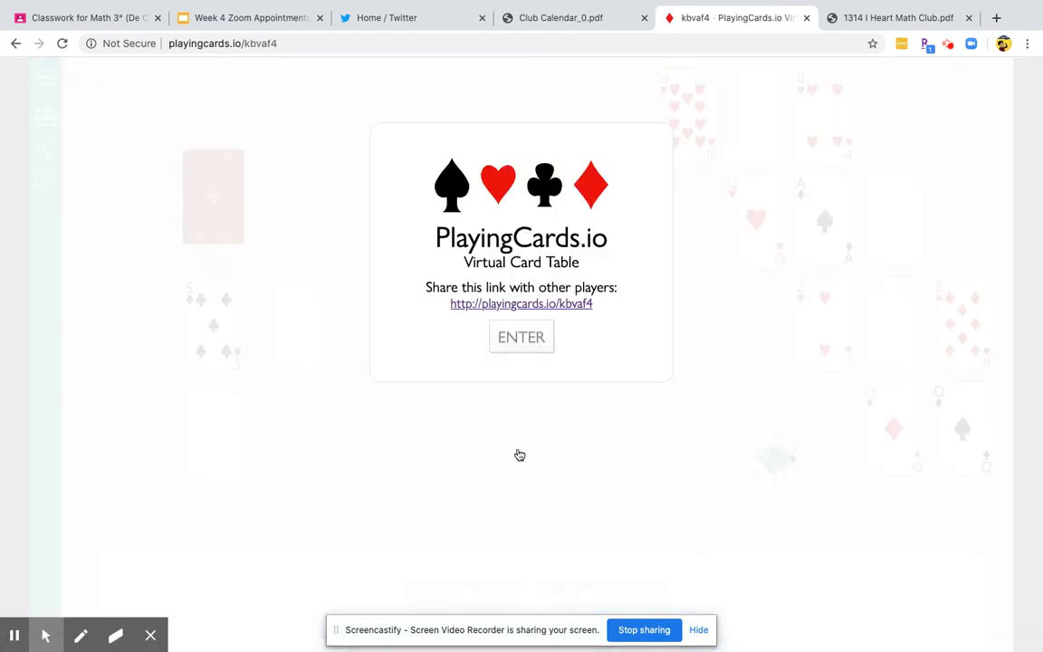
drag(592, 304, 441, 311)
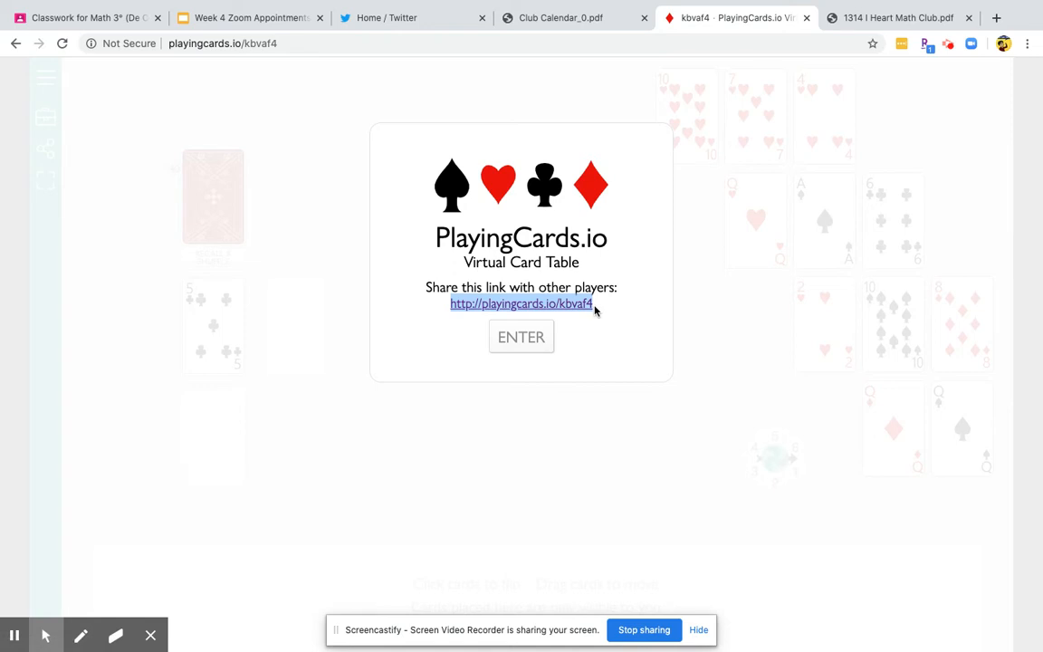
right_click(594, 307)
click(291, 42)
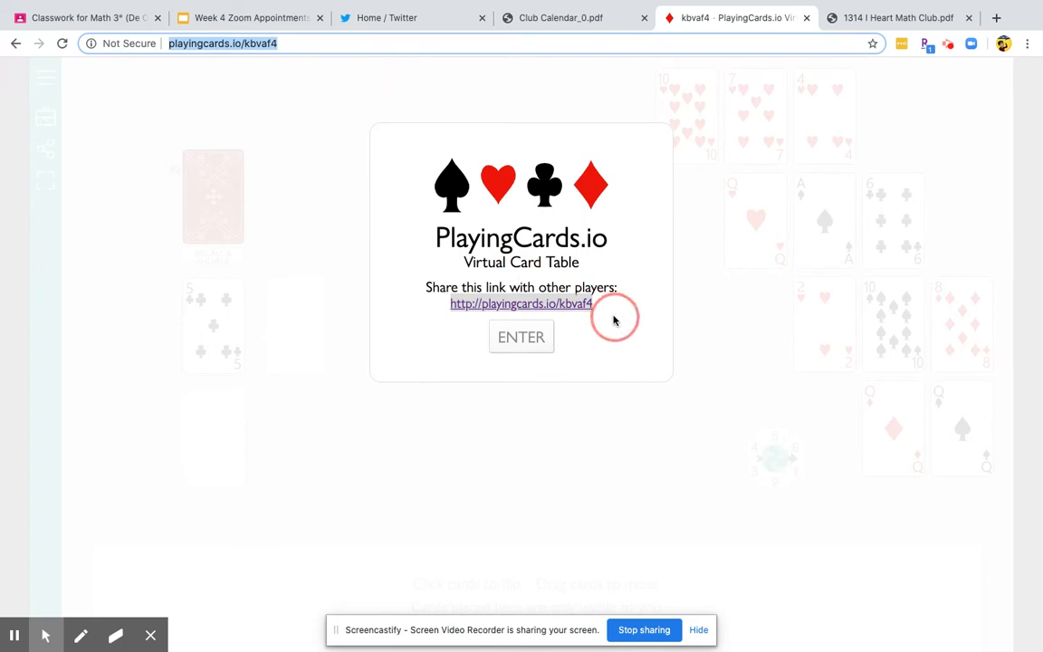
click(614, 318)
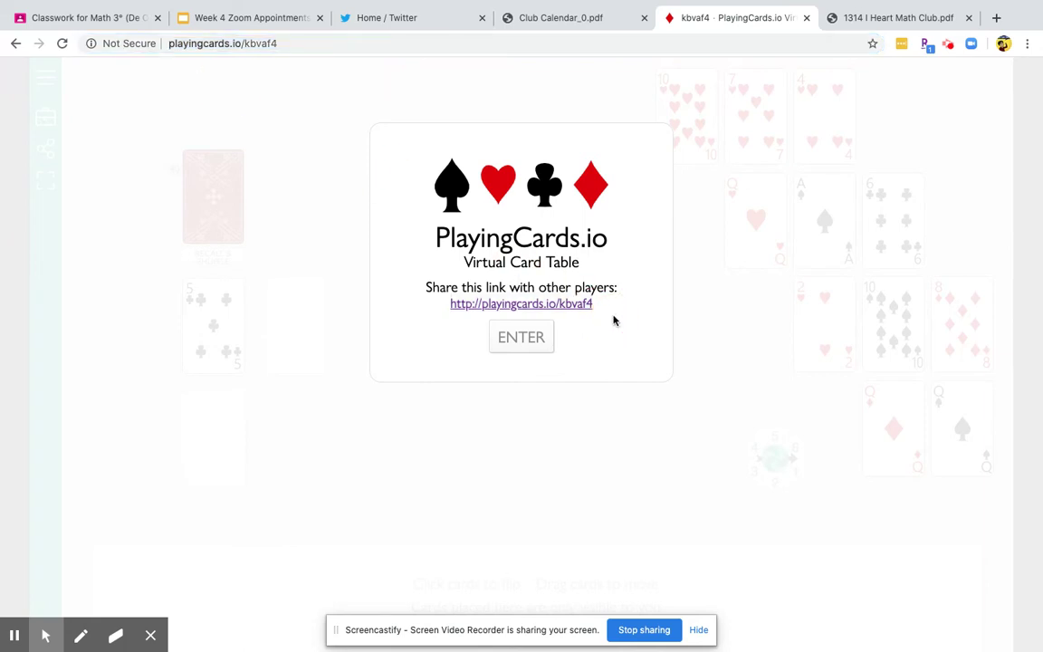
Step: Copy the room's share link address for other players and enter the card table
right_click(546, 304)
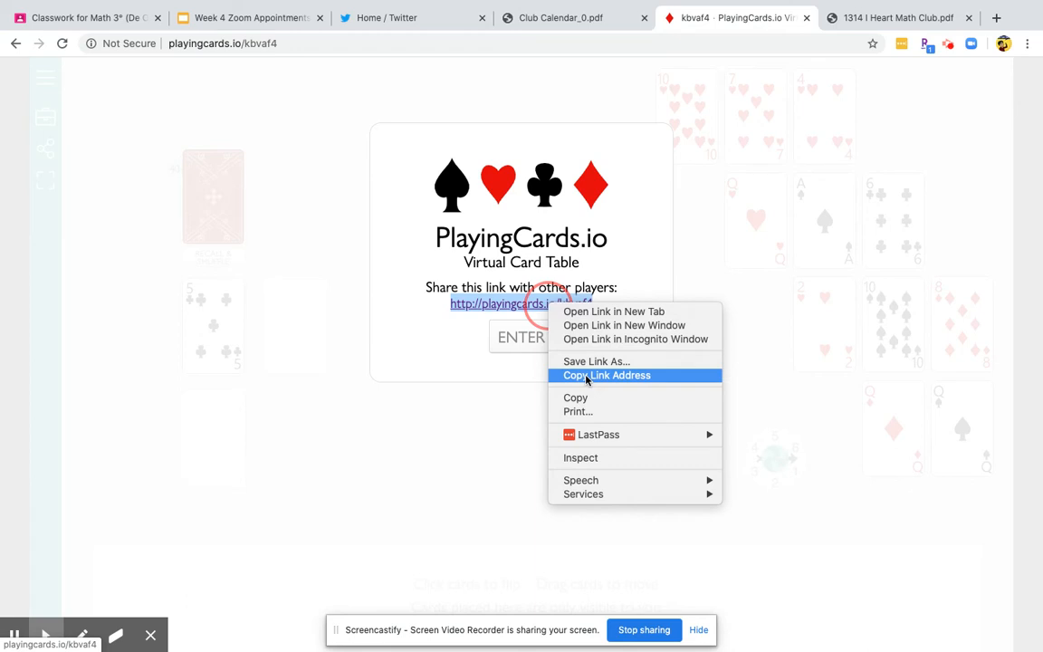
click(607, 375)
click(521, 337)
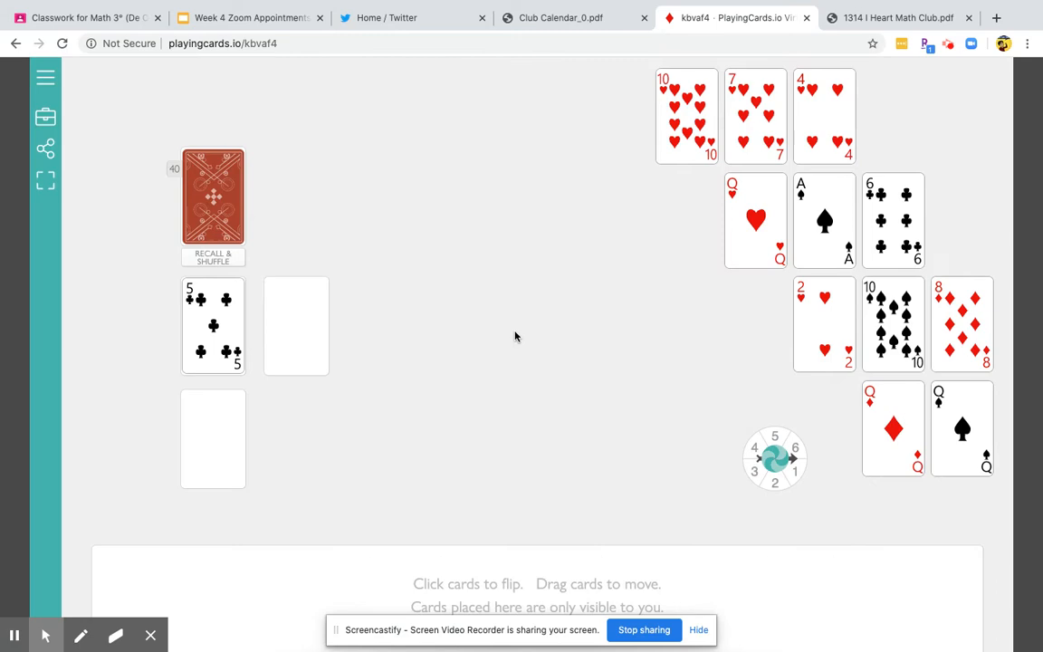
Step: Leave fullscreen and try opening a second browser window from the File menu, then close it
key(Escape)
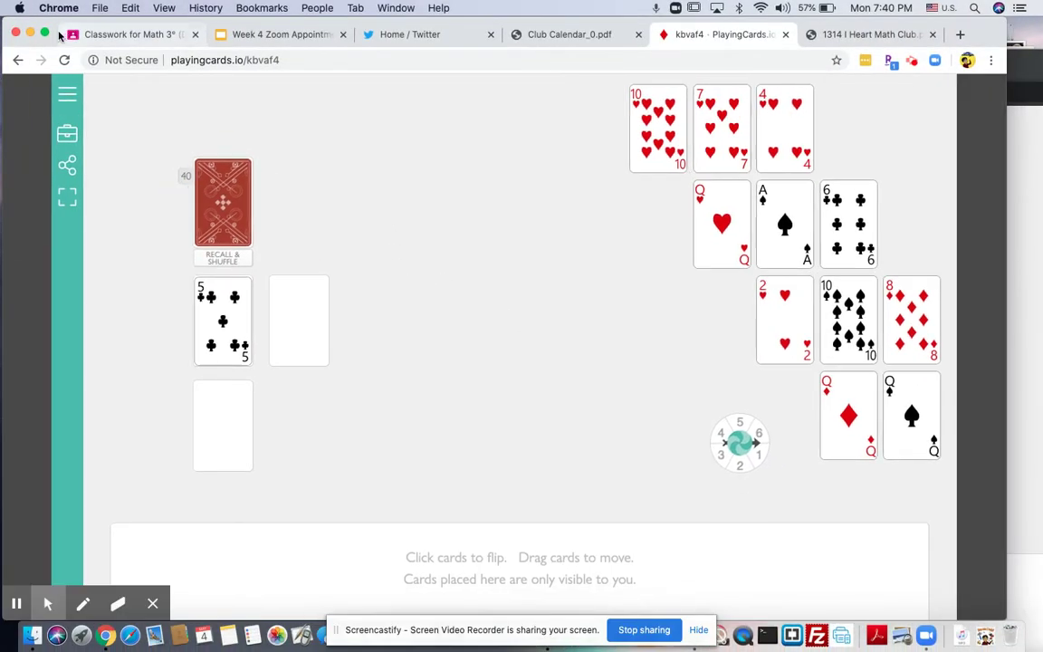
click(100, 8)
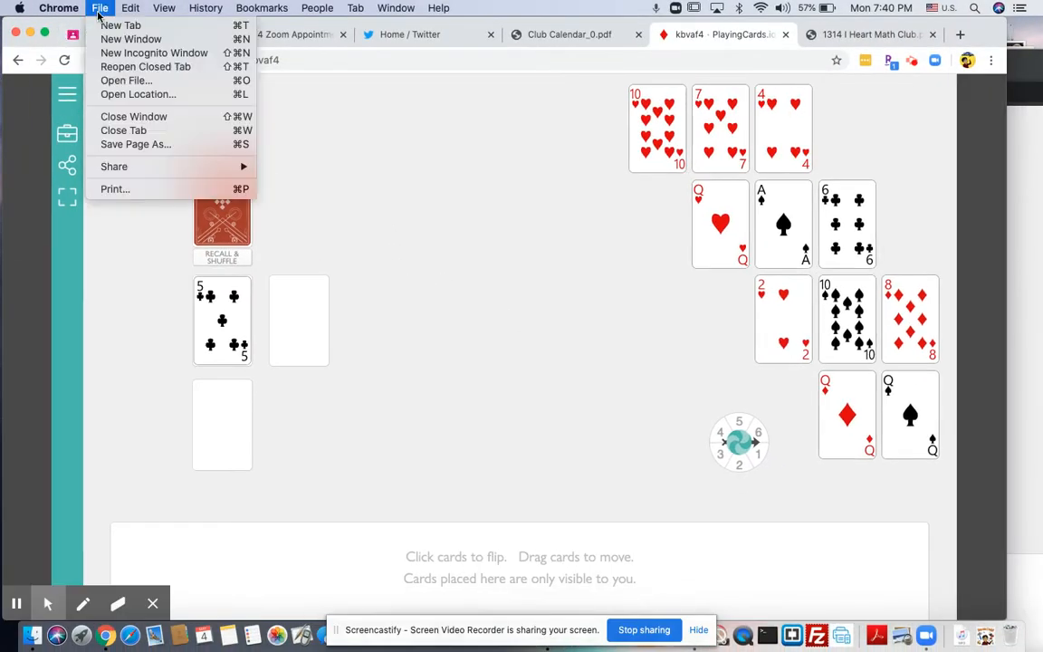
click(130, 39)
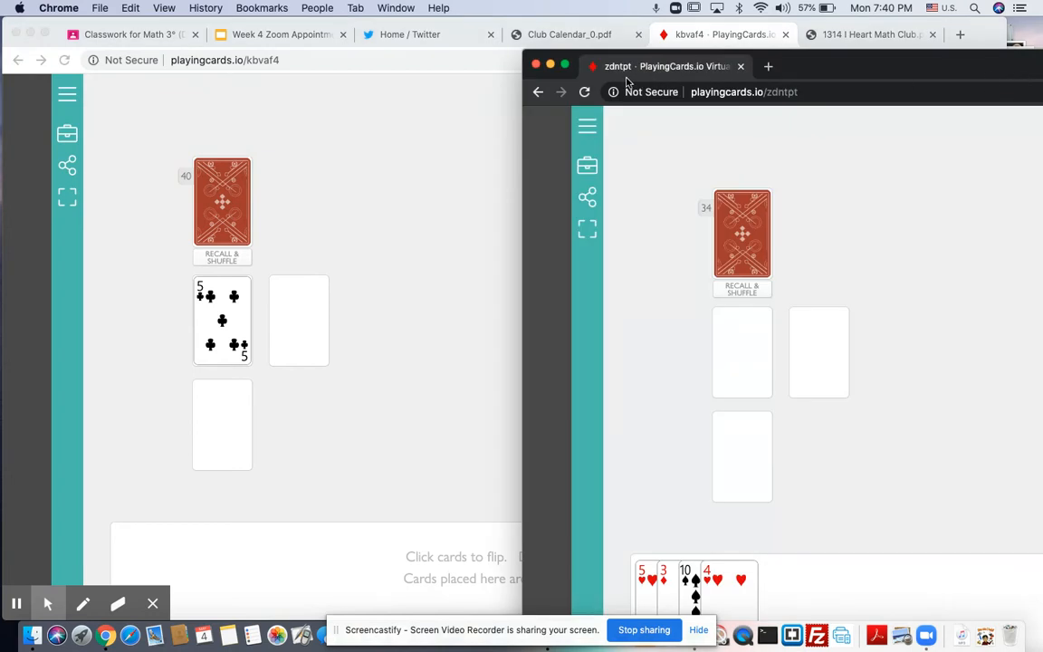
click(537, 66)
click(100, 8)
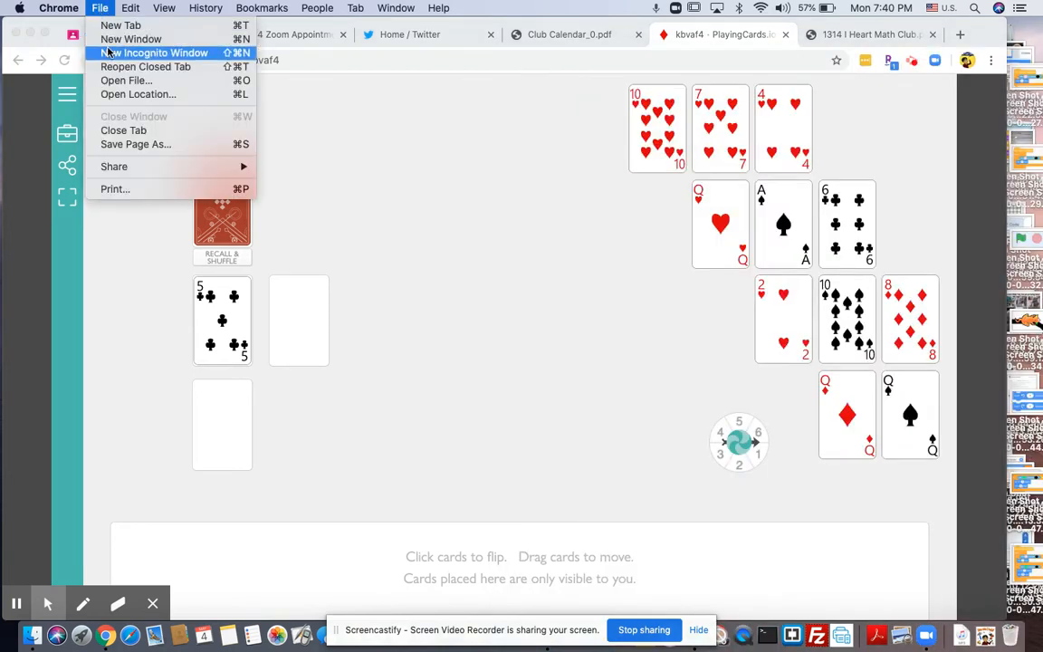
click(108, 54)
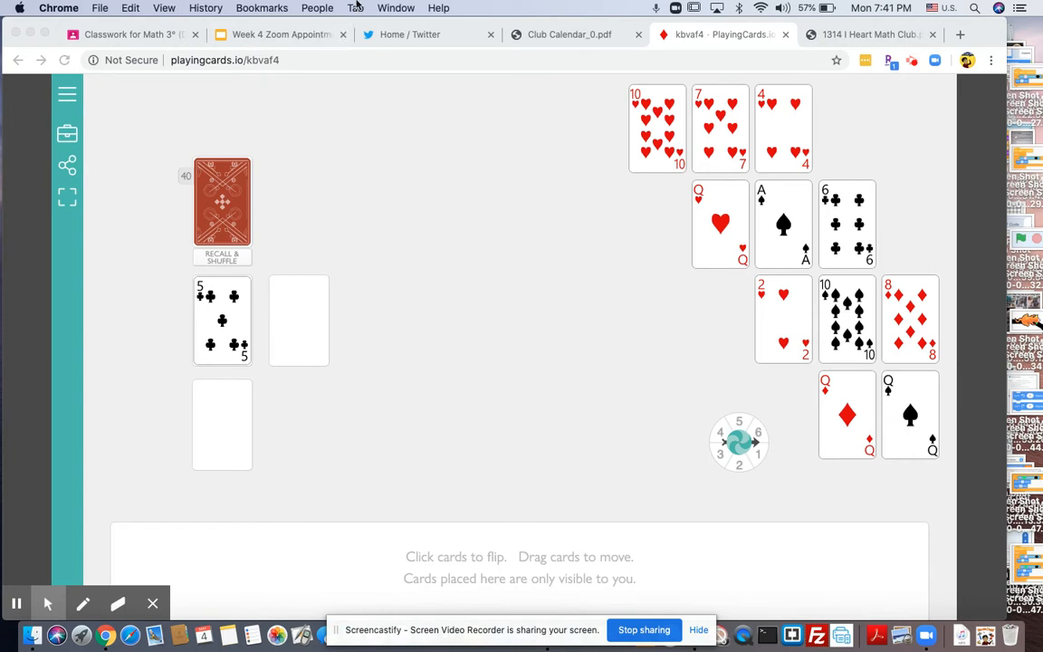
click(396, 7)
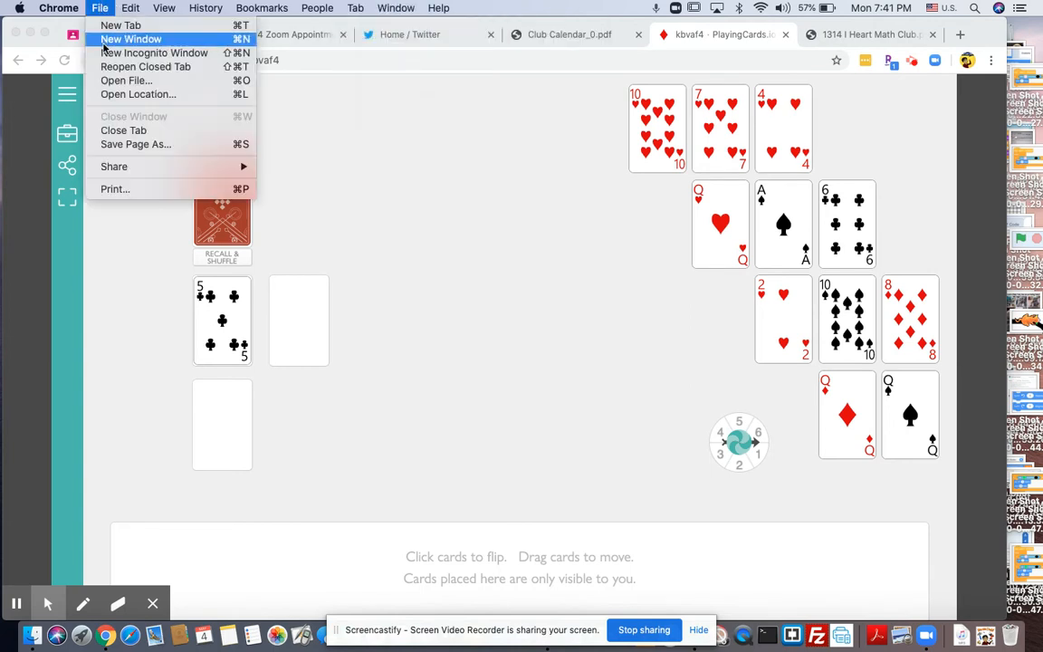
Step: Open a new private Incognito window from Chrome's File menu
click(106, 52)
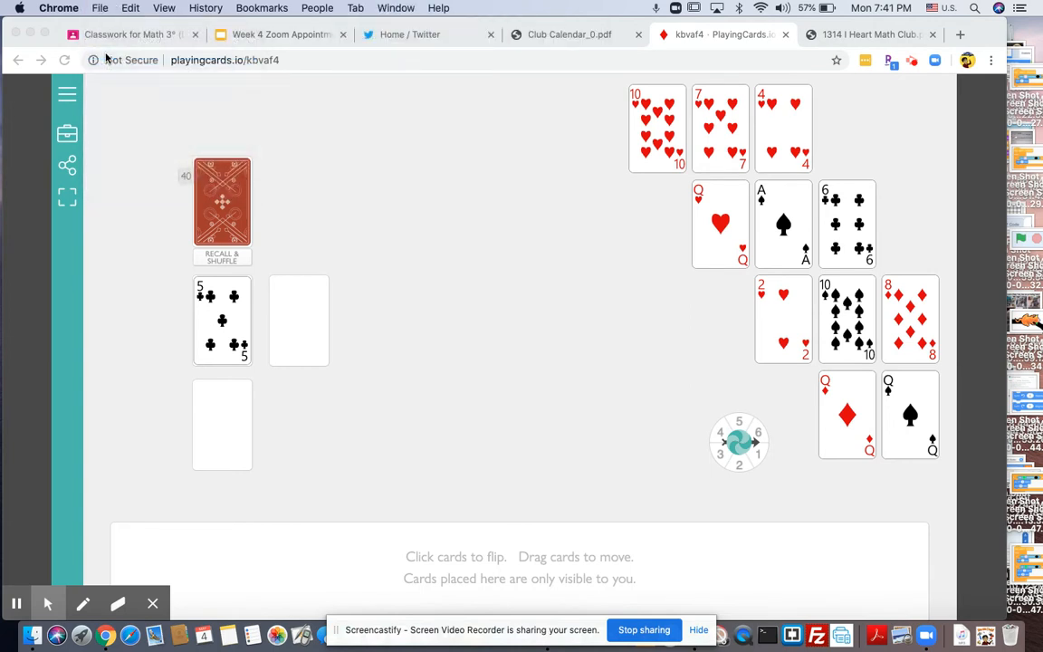
click(396, 8)
click(395, 7)
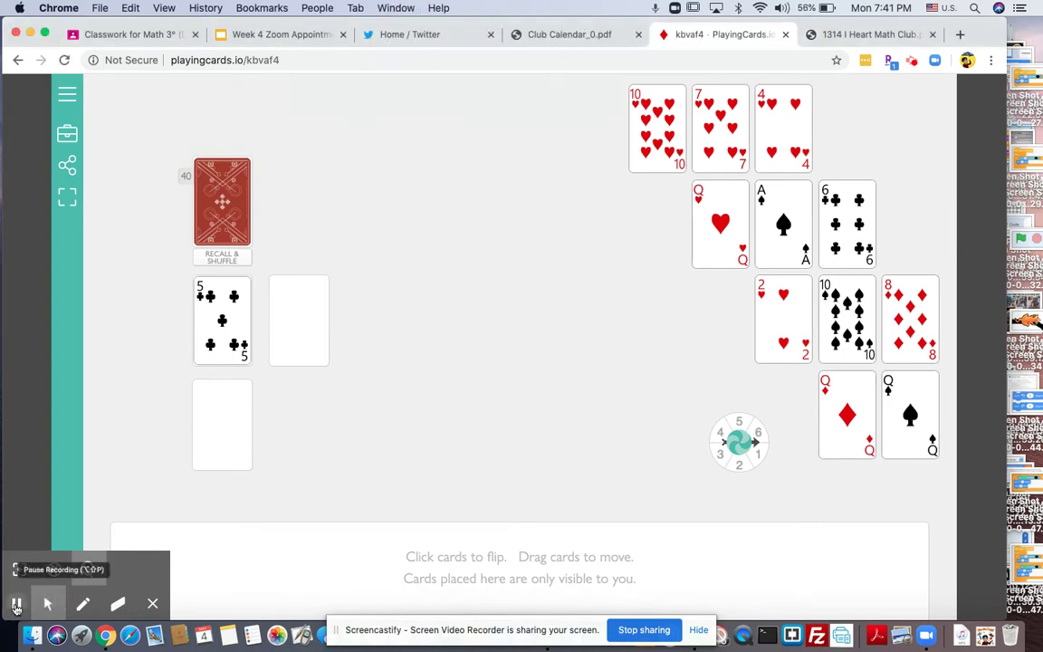
click(912, 60)
click(492, 293)
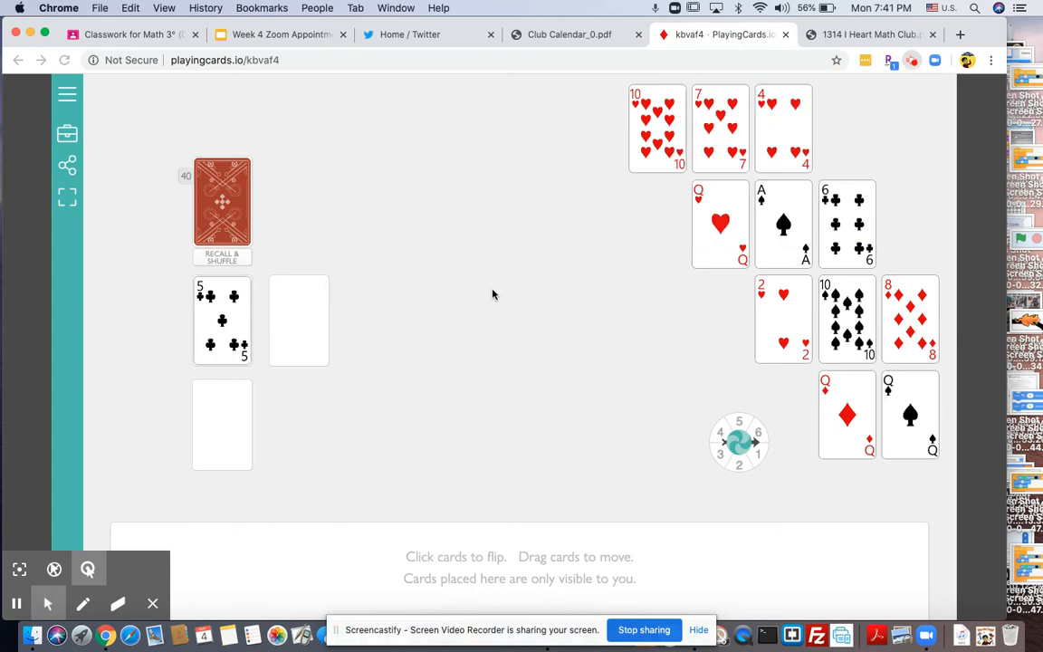
click(100, 8)
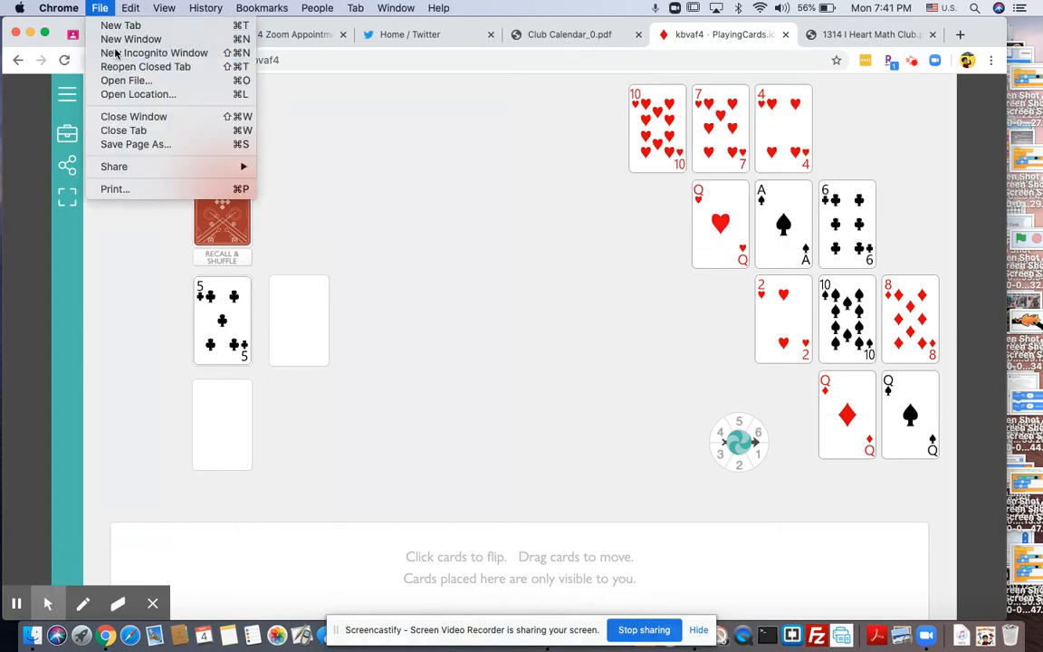
click(116, 41)
Step: Load the pasted playingcards.io/kbvaf4 room link in the private window
drag(312, 32, 794, 45)
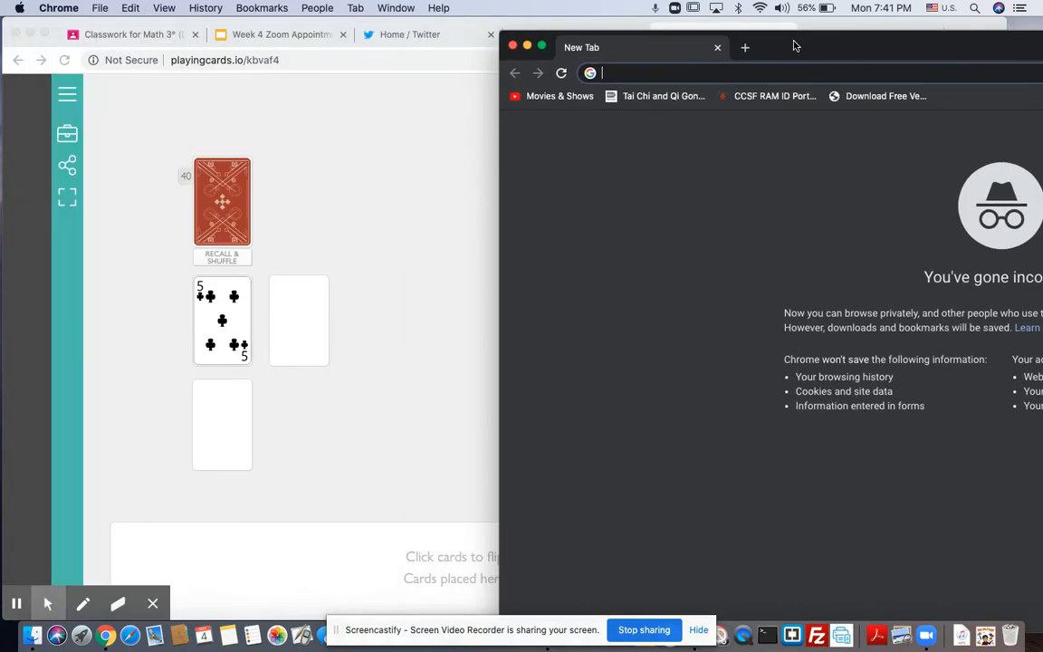
key(super+v)
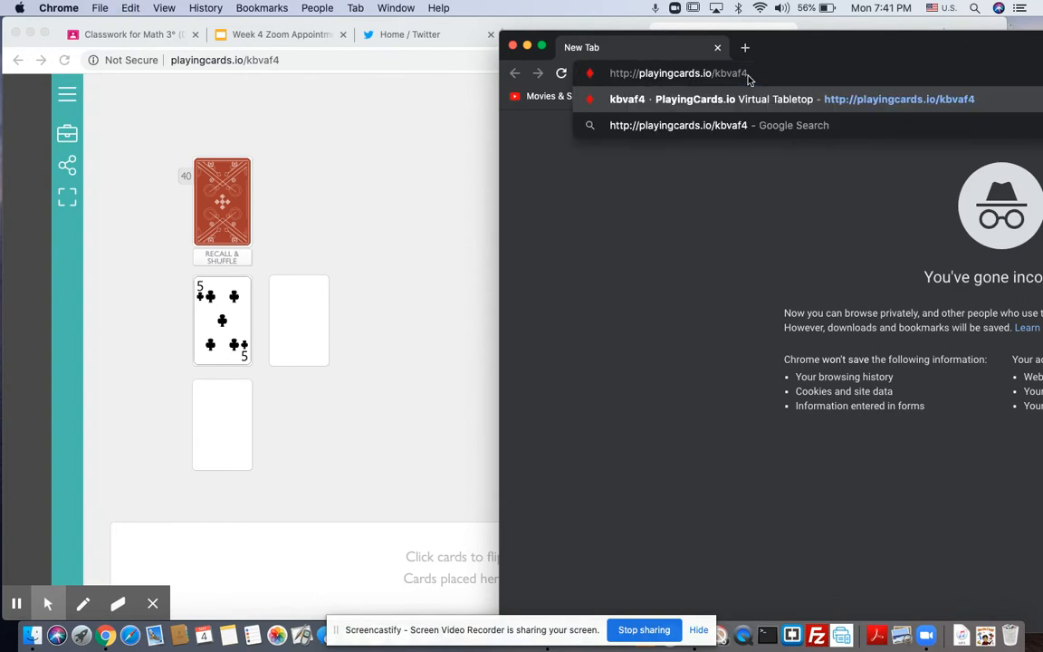
key(Return)
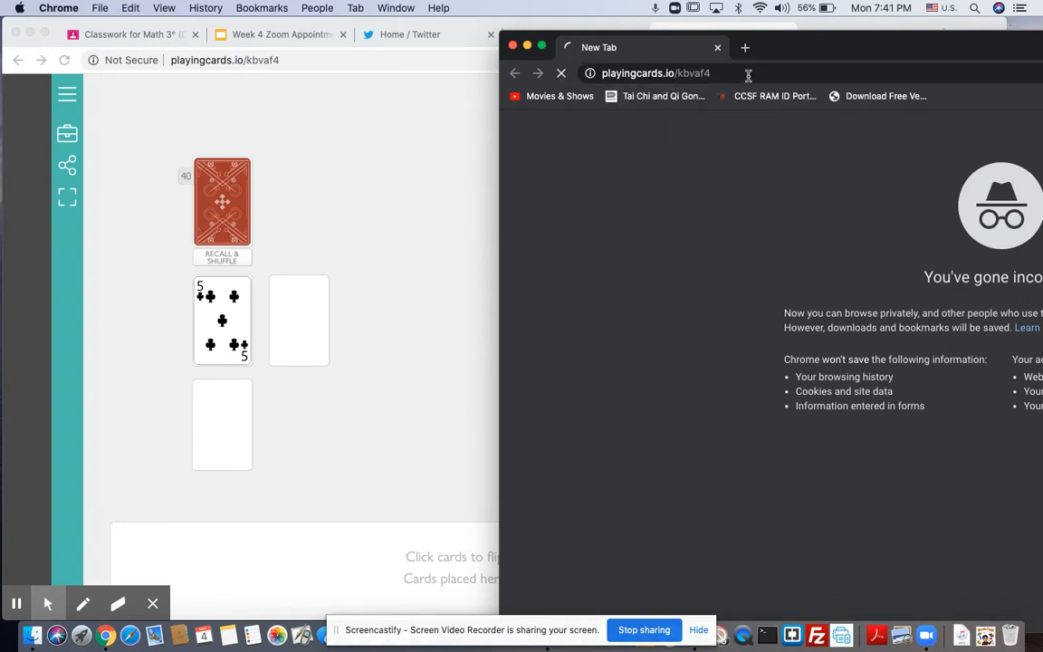
Step: Reposition the private window and enter the shared card room past its welcome screen
drag(842, 47, 563, 71)
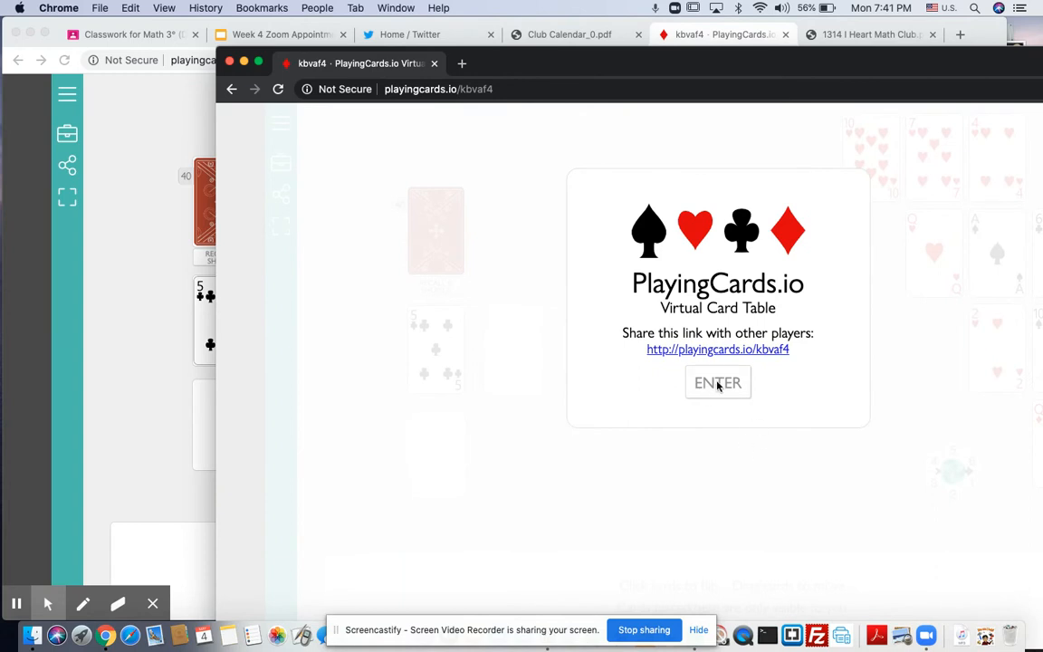
drag(706, 68, 757, 109)
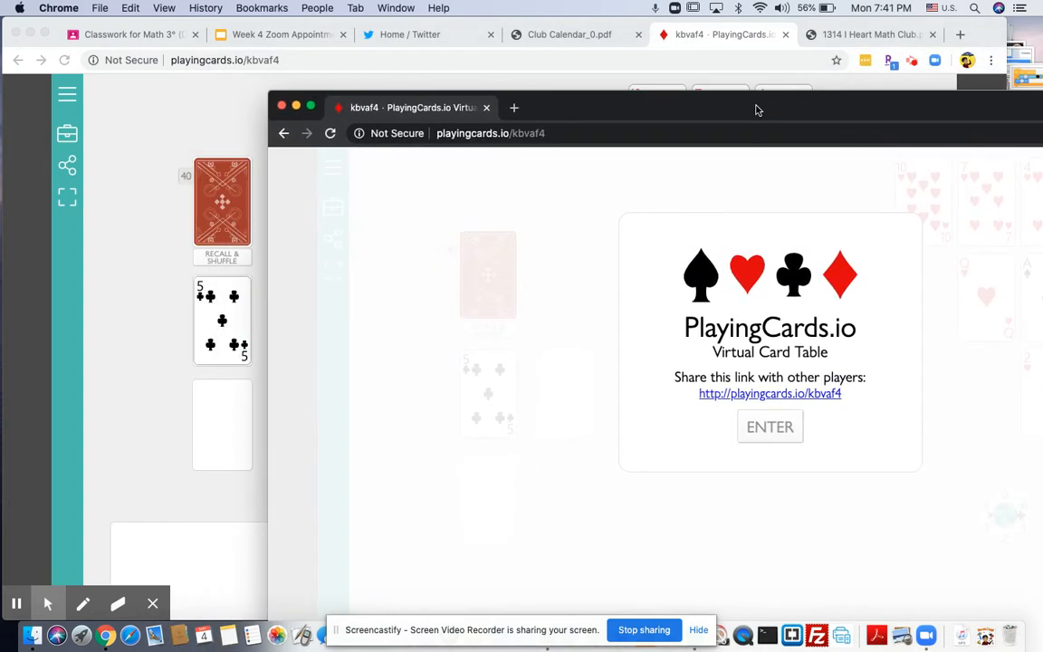
click(763, 435)
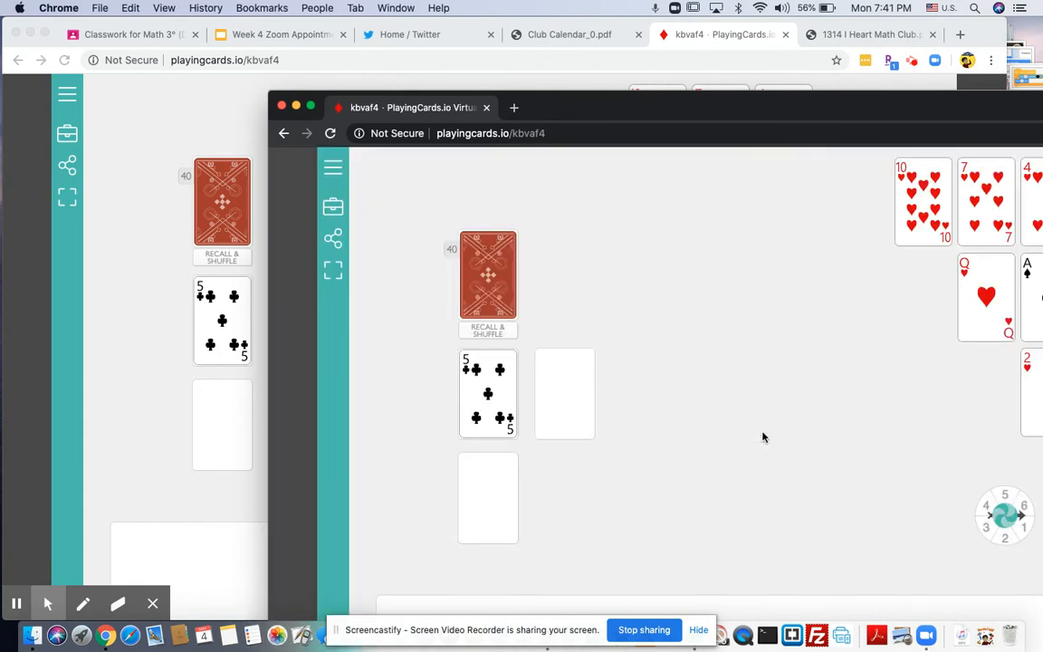
click(44, 33)
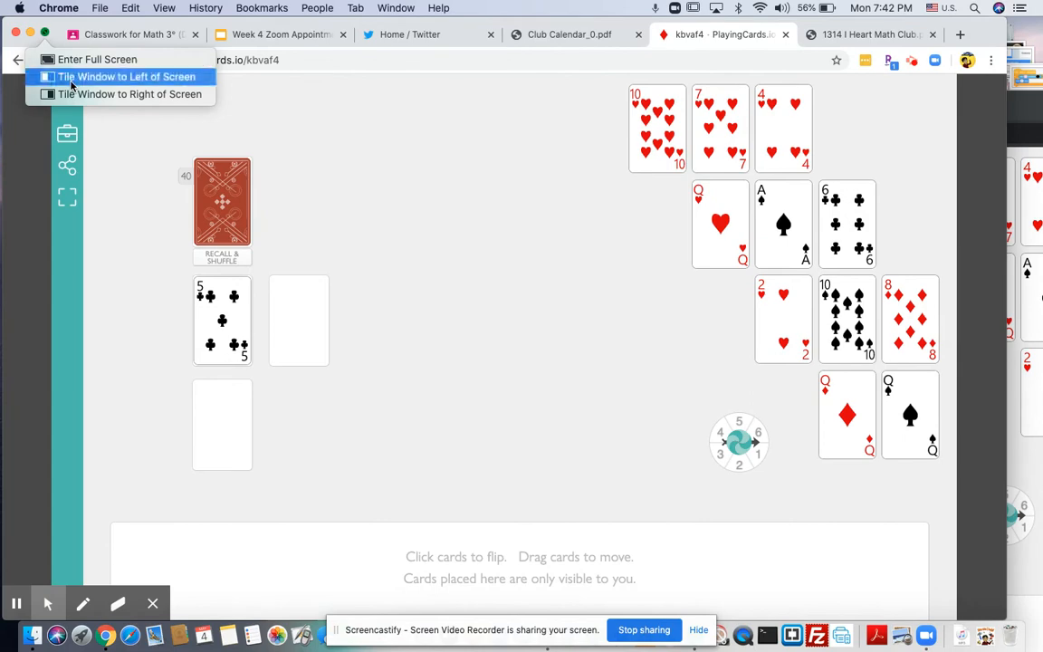
Step: Tile the two room windows left and right and recall all cards back into the deck
click(126, 76)
click(738, 270)
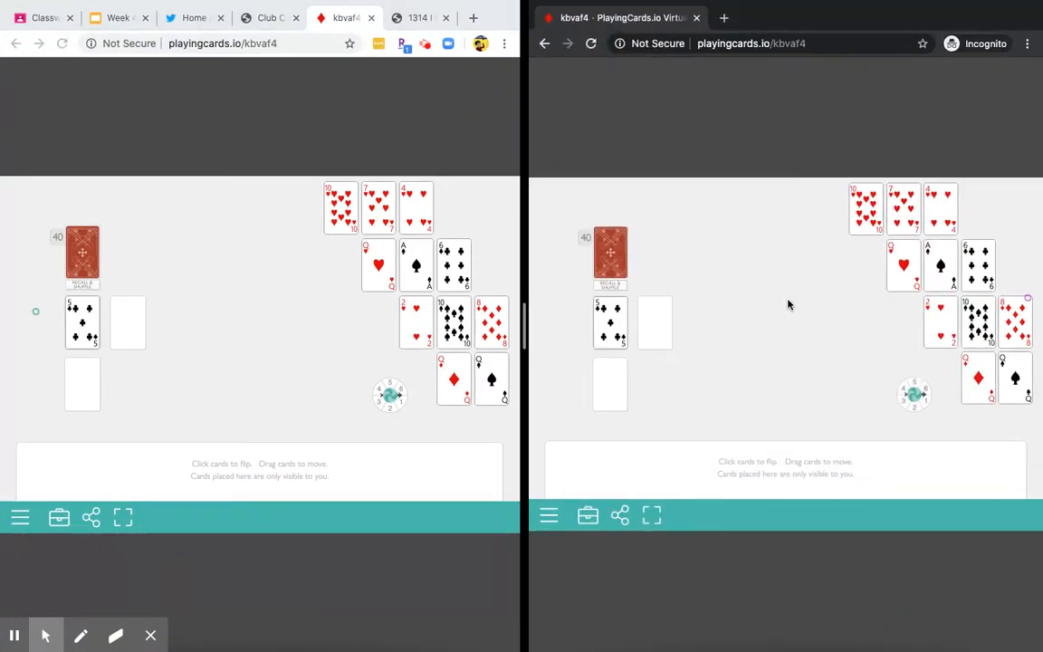
click(179, 278)
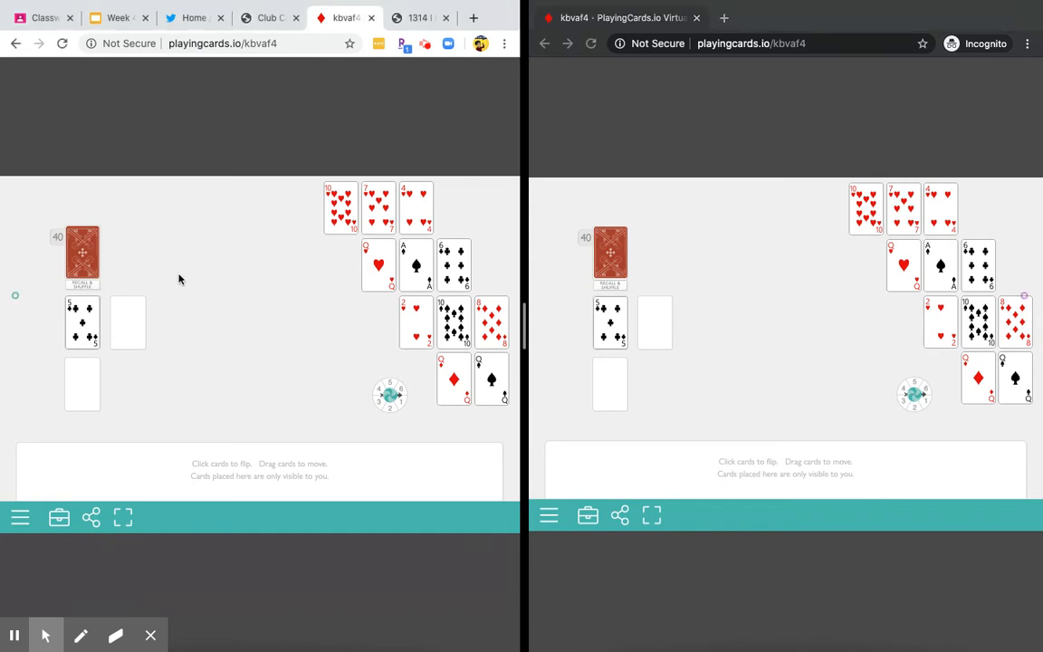
click(79, 286)
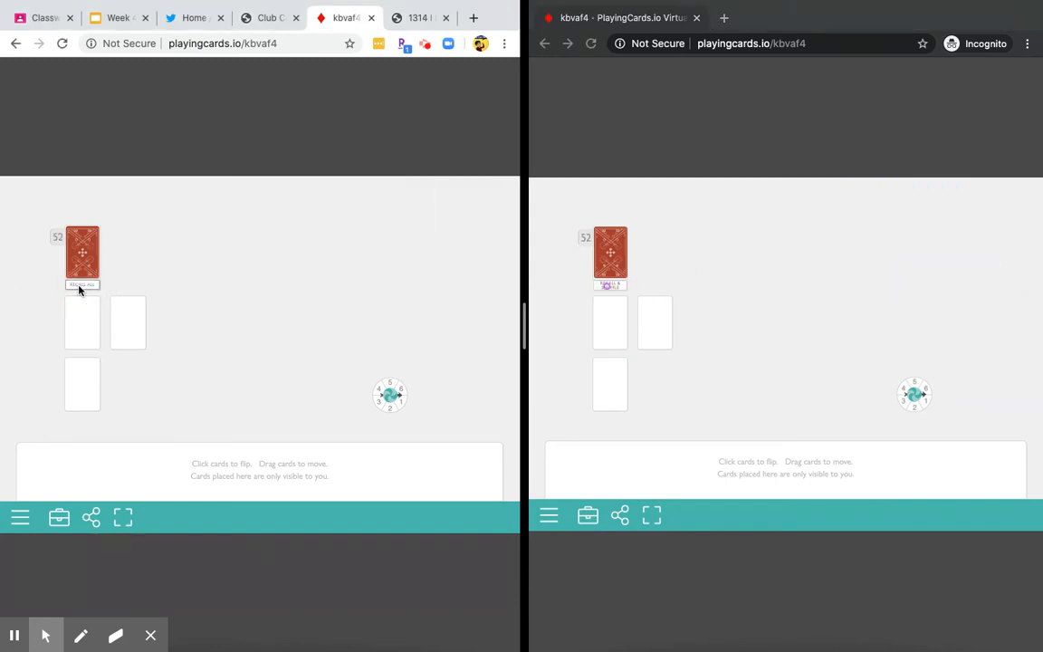
click(776, 258)
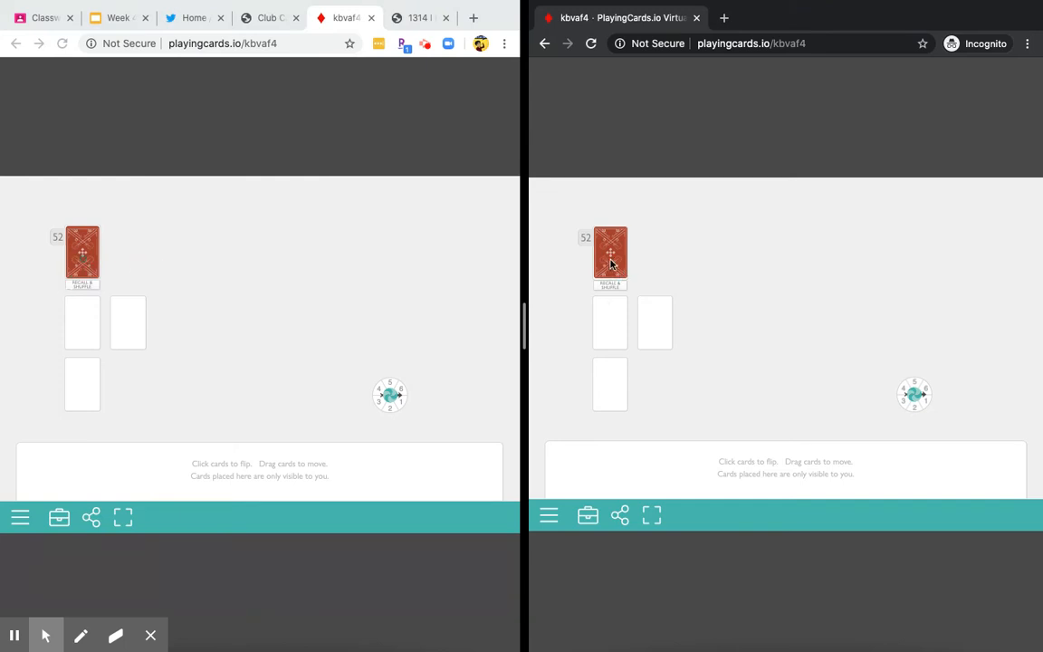
click(87, 253)
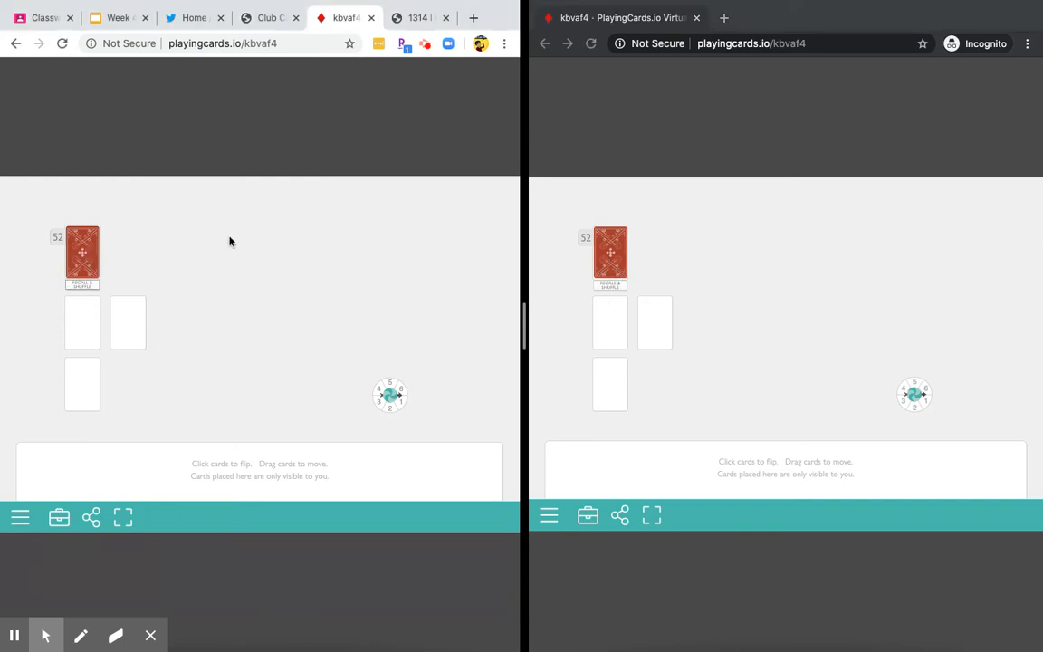
Step: Draw and flip a card face up from each window, revealing the 3 of spades and 9 of hearts
drag(83, 252, 223, 255)
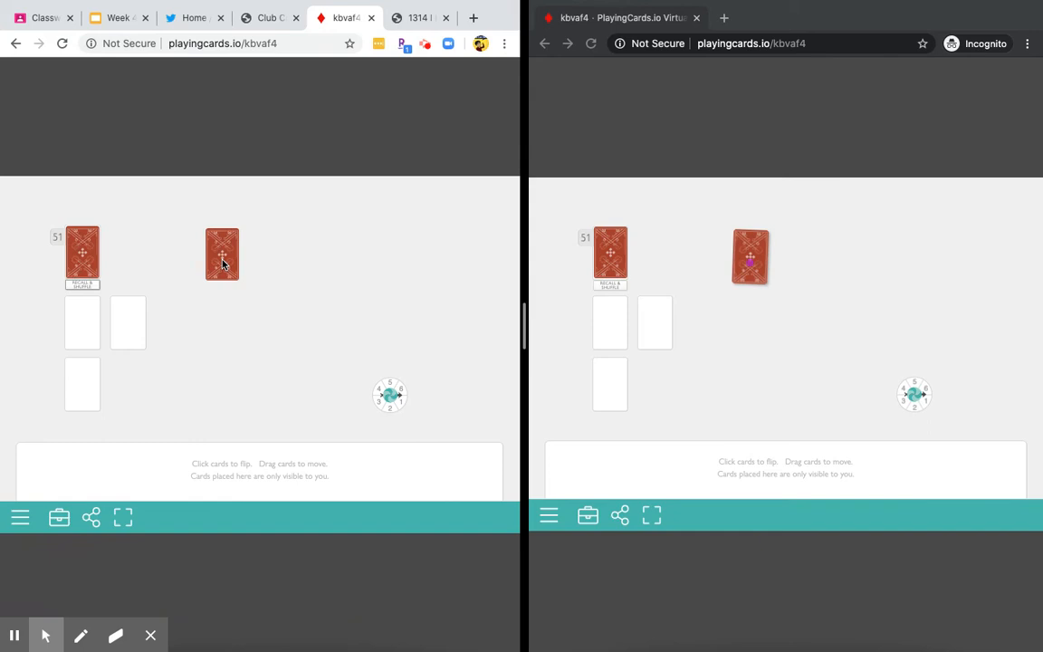
click(223, 261)
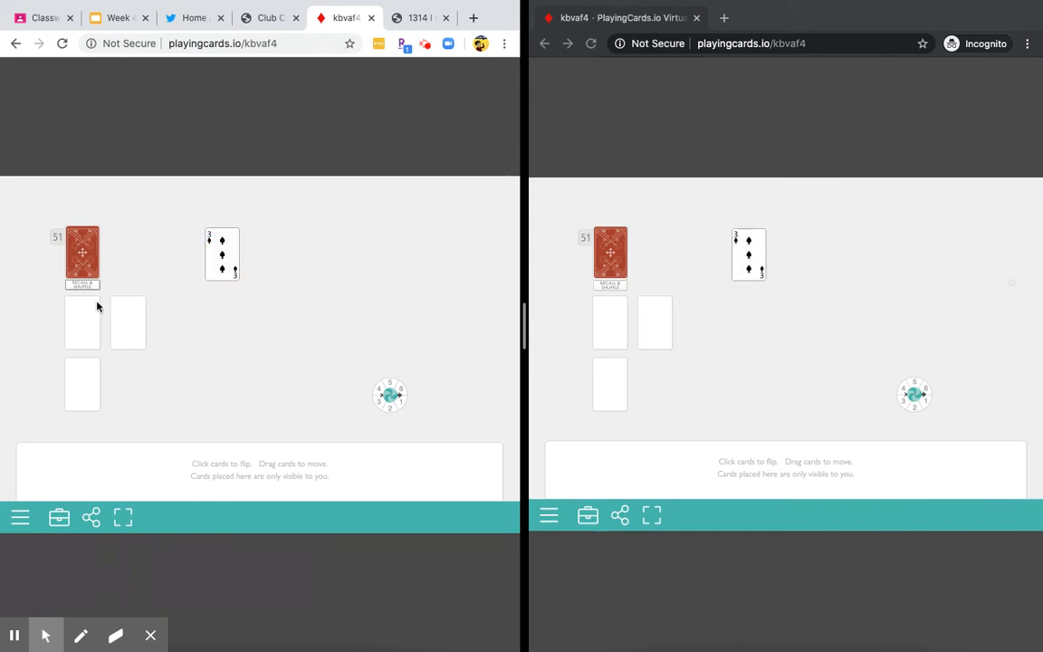
click(670, 261)
drag(610, 251, 808, 249)
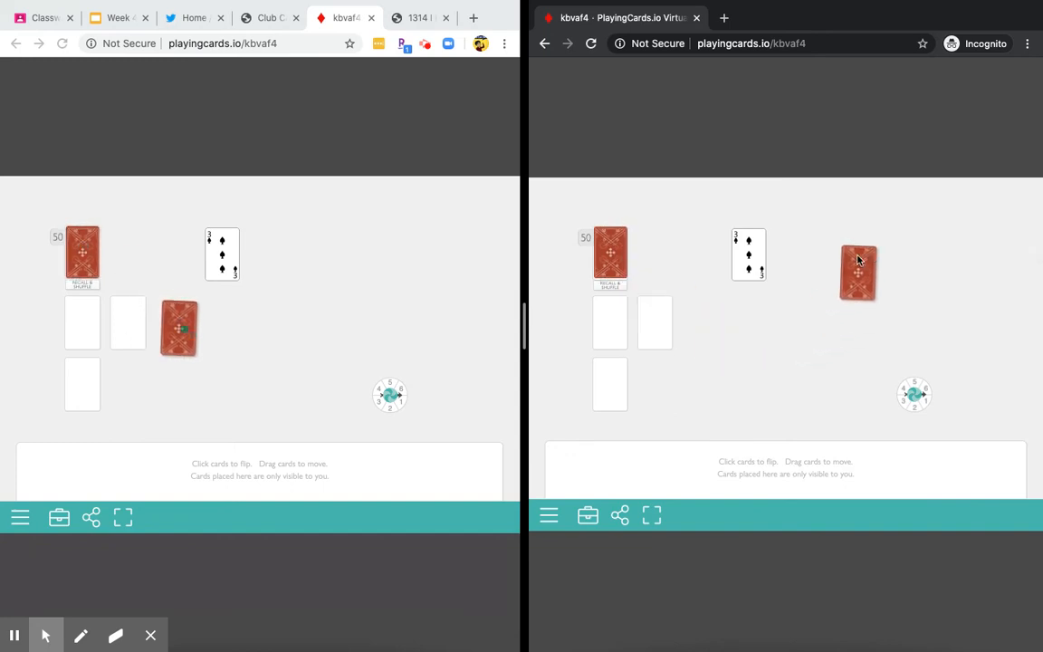
click(812, 251)
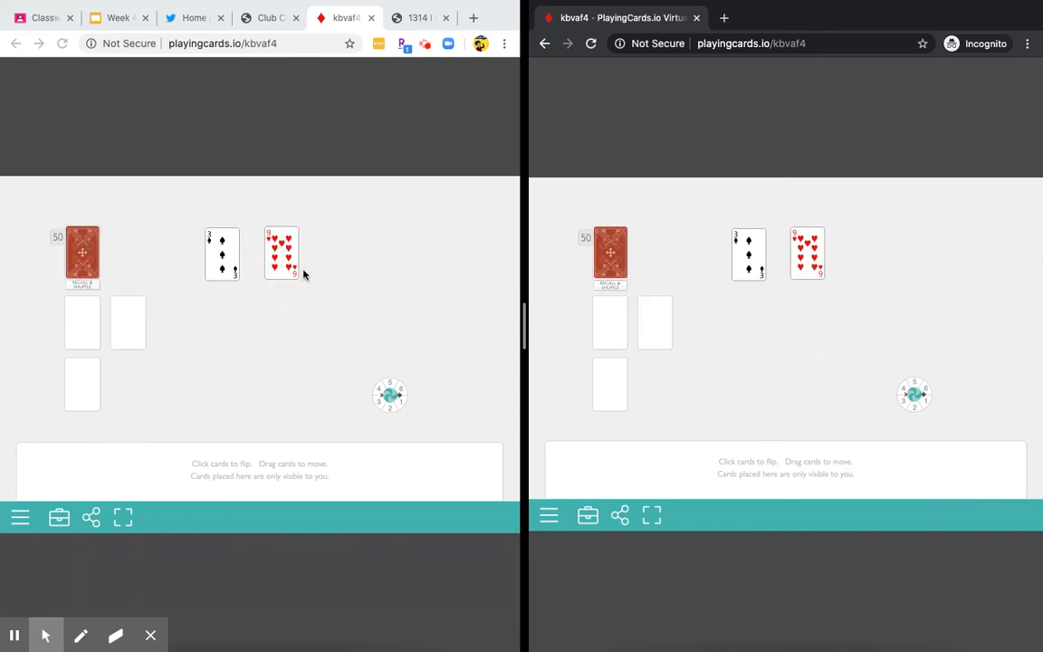
click(79, 243)
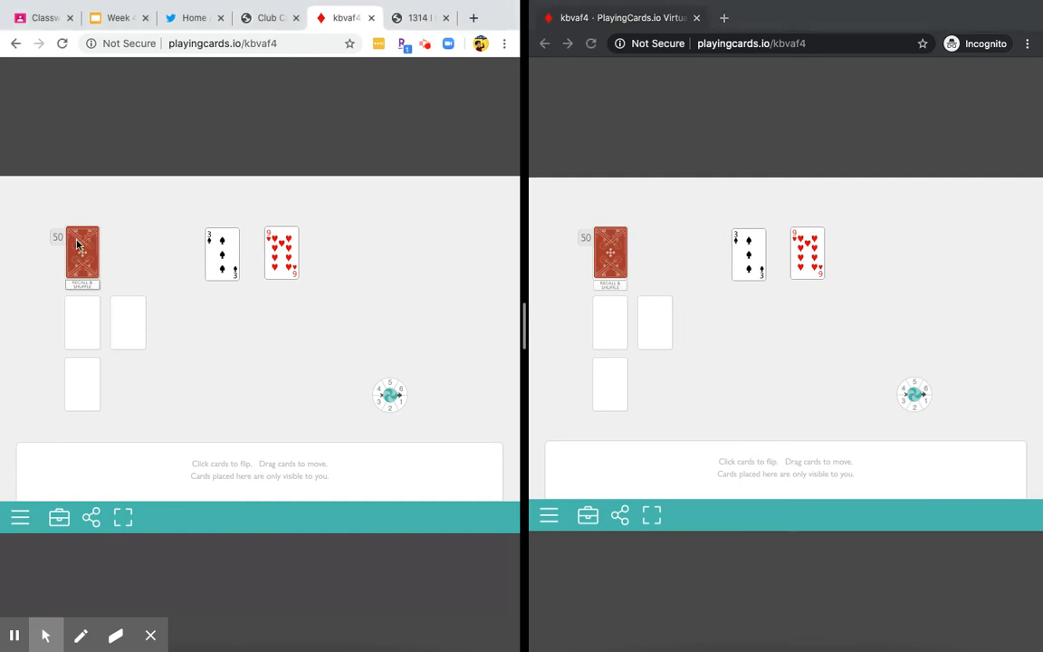
Step: Deal four cards from the deck into the left player's private hand
drag(80, 249, 105, 478)
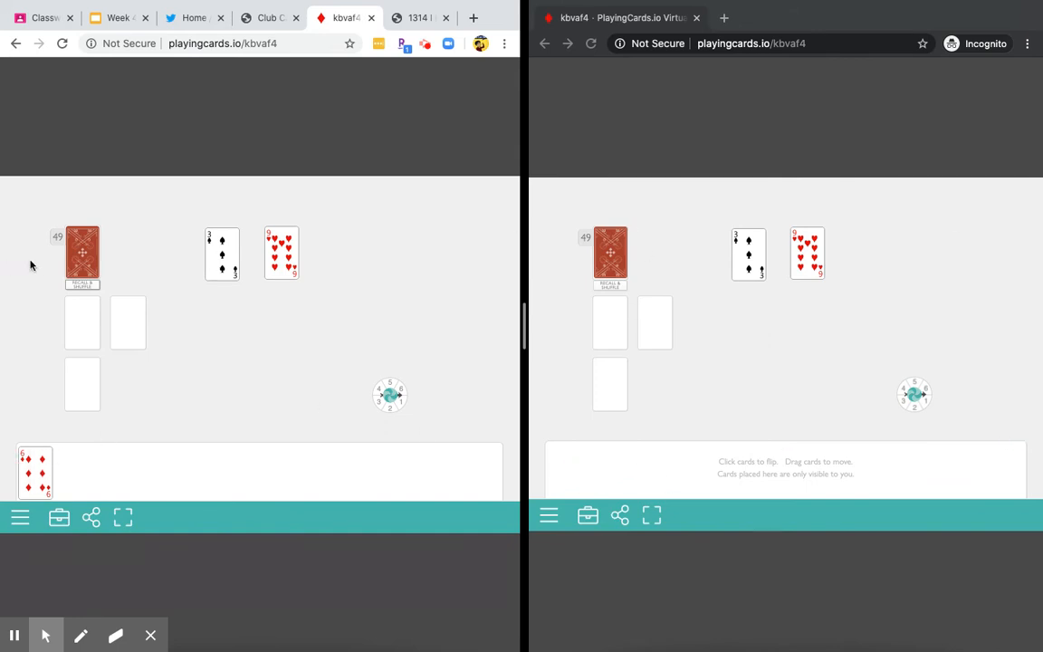
drag(82, 251, 77, 475)
drag(81, 252, 81, 470)
drag(81, 252, 77, 470)
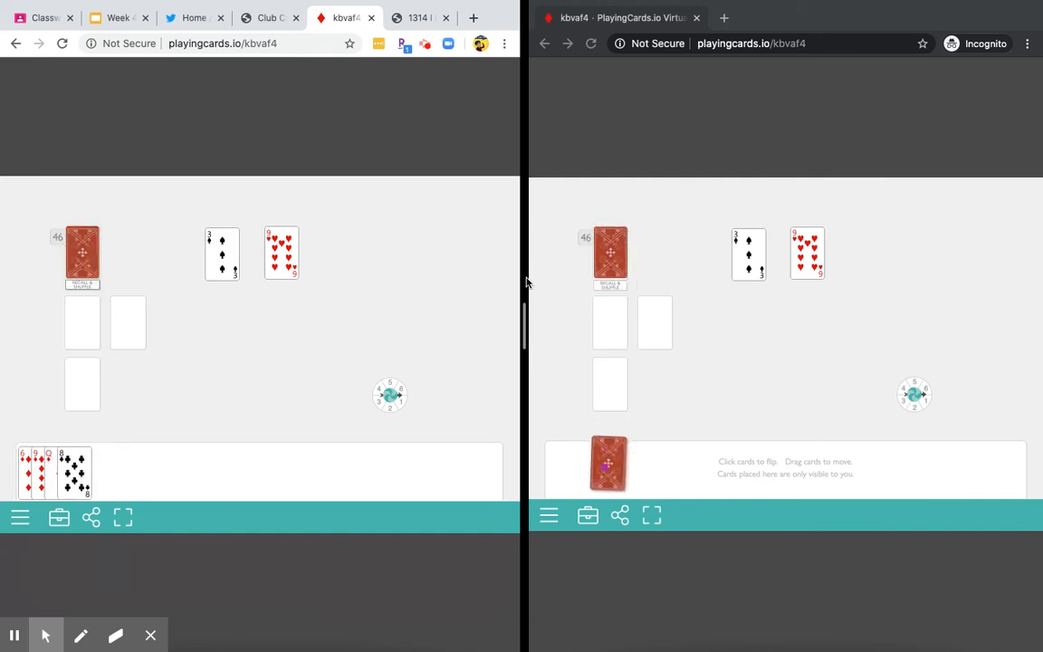
Step: Deal three cards into the right player's private hand, leaving 43 in the deck
click(607, 427)
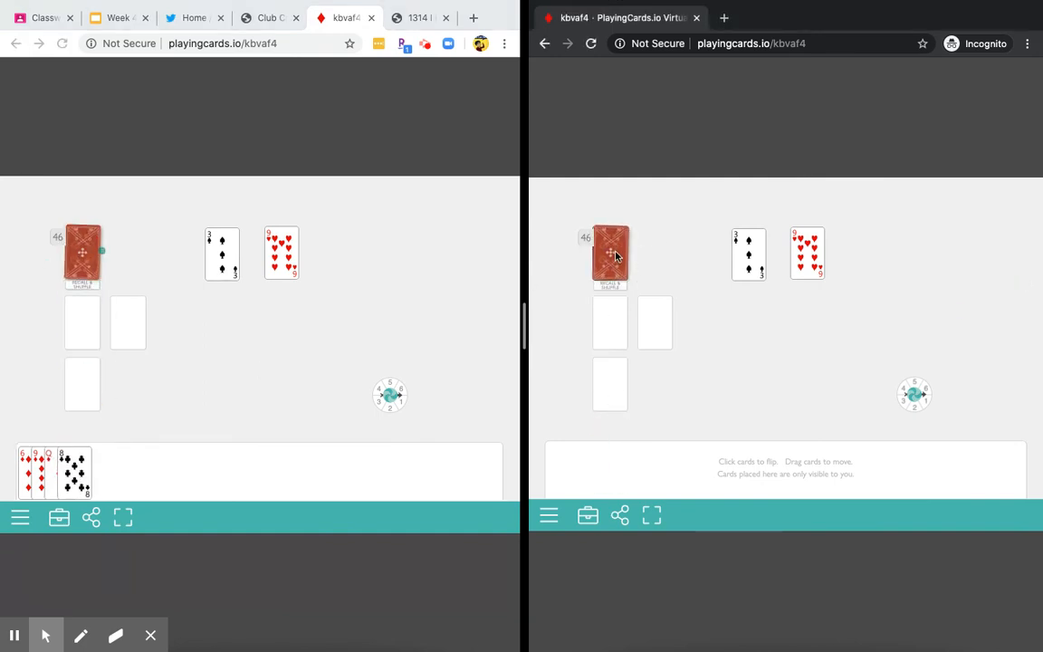
drag(609, 251, 579, 466)
mouse_move(609, 252)
mouse_down()
mouse_move(608, 439)
mouse_move(579, 466)
mouse_up()
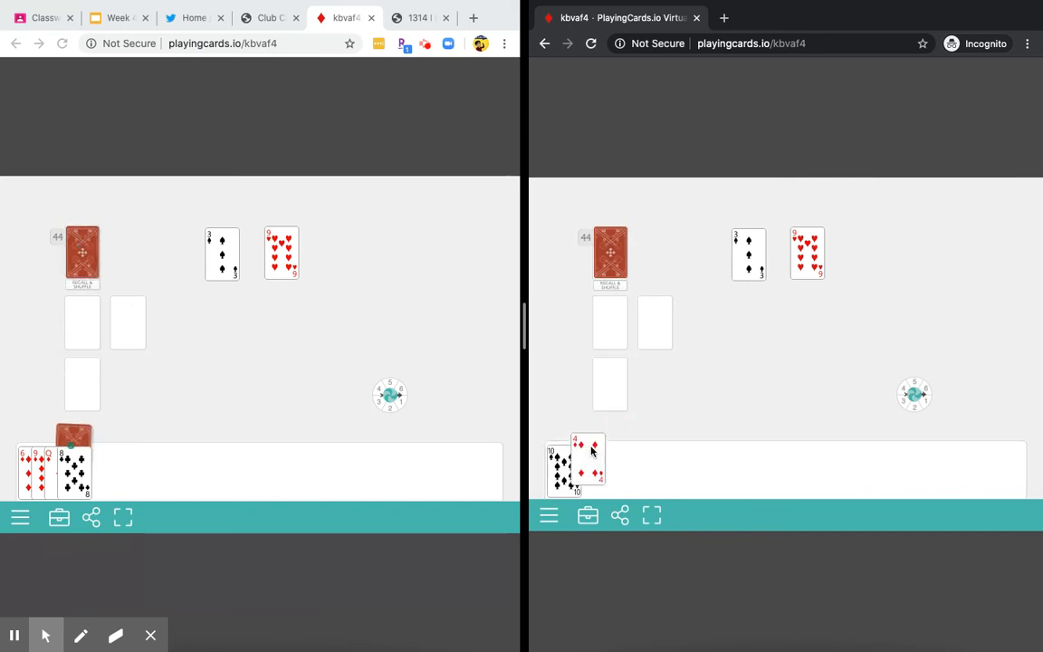
drag(609, 252, 609, 468)
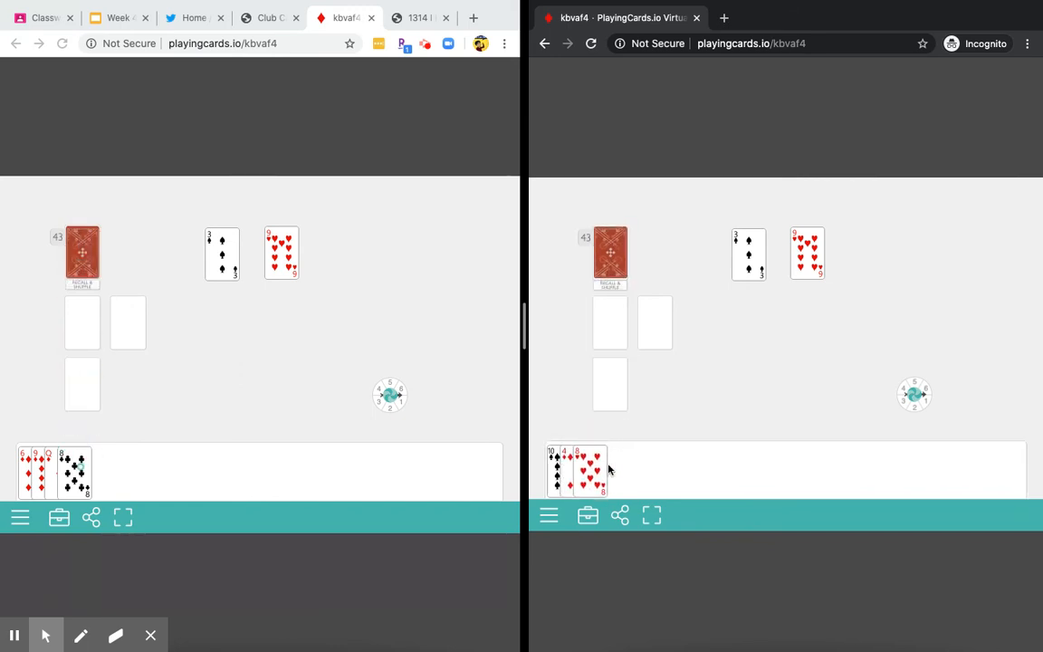
Step: In edit mode, place a Counter widget on the board labeled 'Bob's points'
click(60, 518)
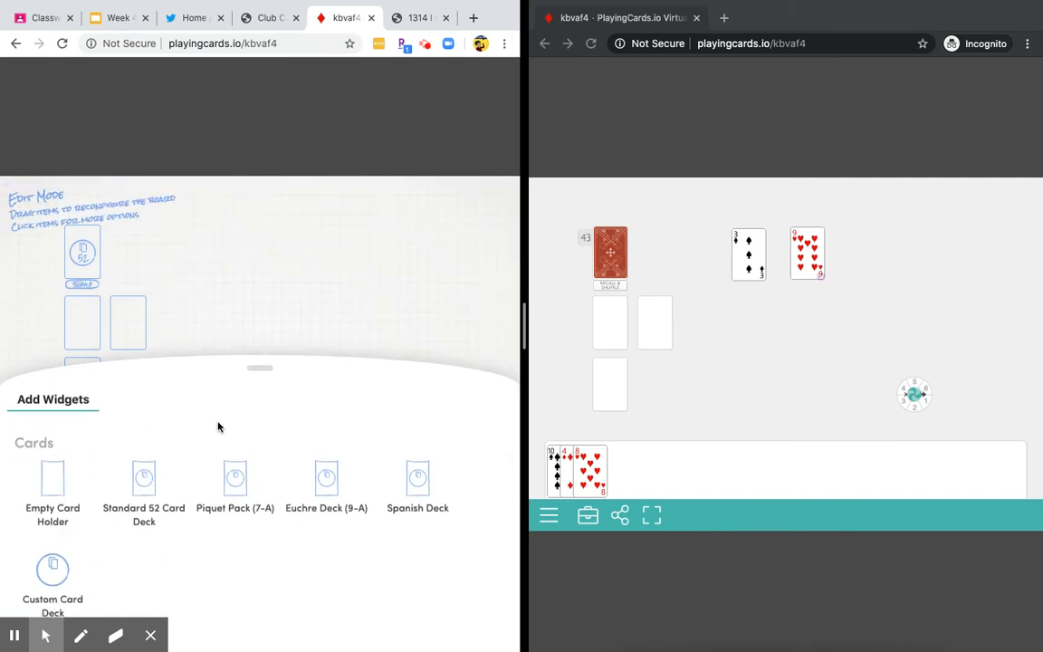
scroll(190, 506, down, 3)
scroll(182, 538, down, 3)
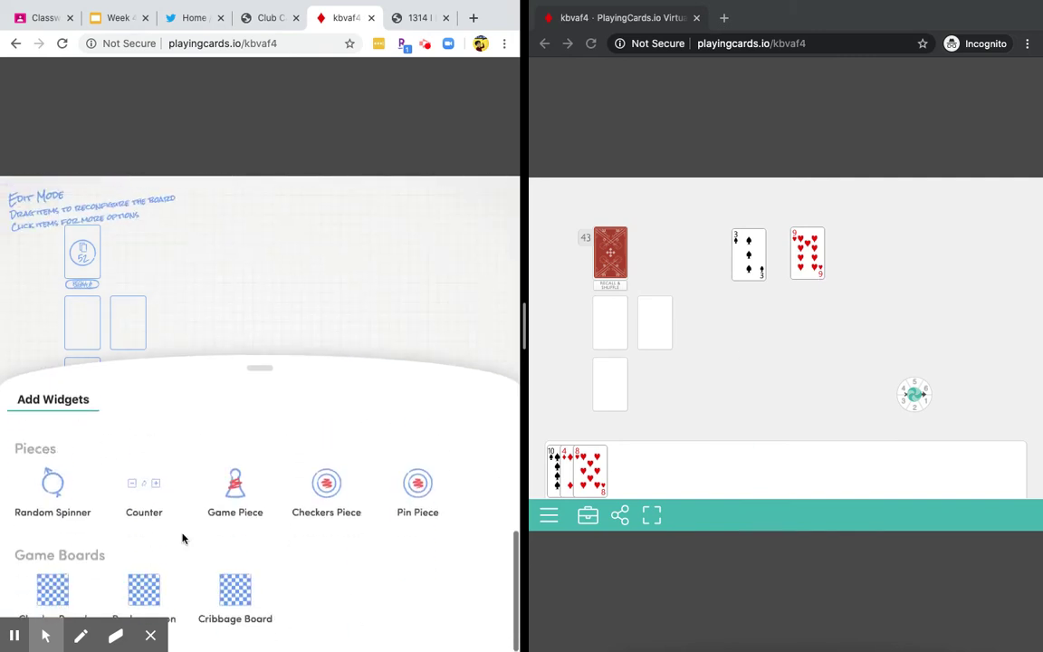
click(133, 486)
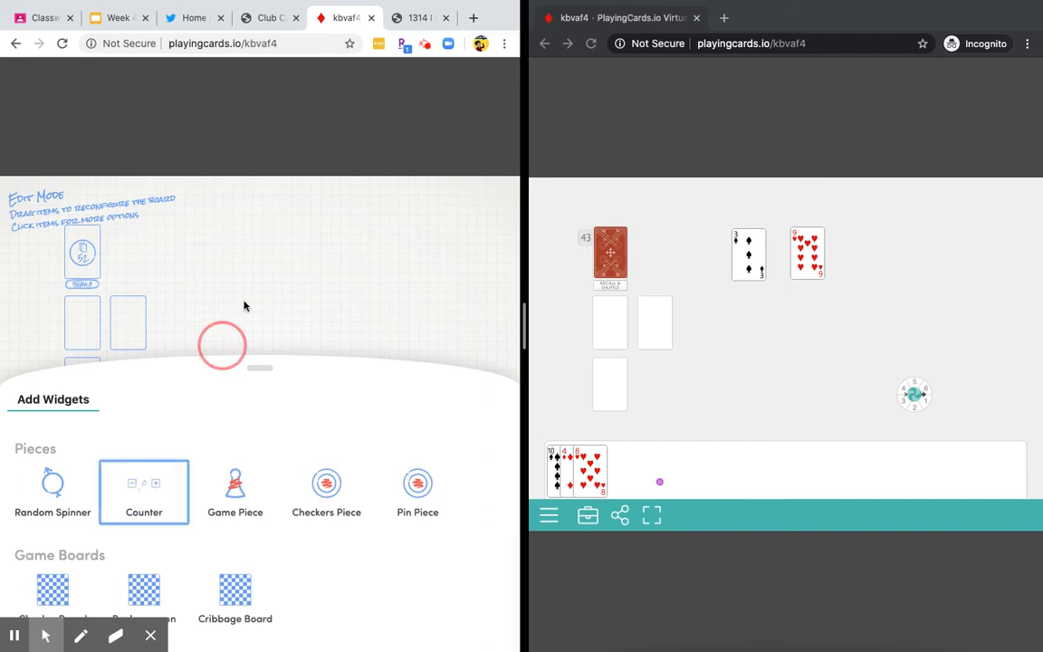
mouse_move(142, 499)
mouse_down()
mouse_move(151, 267)
mouse_move(256, 249)
mouse_up()
click(256, 249)
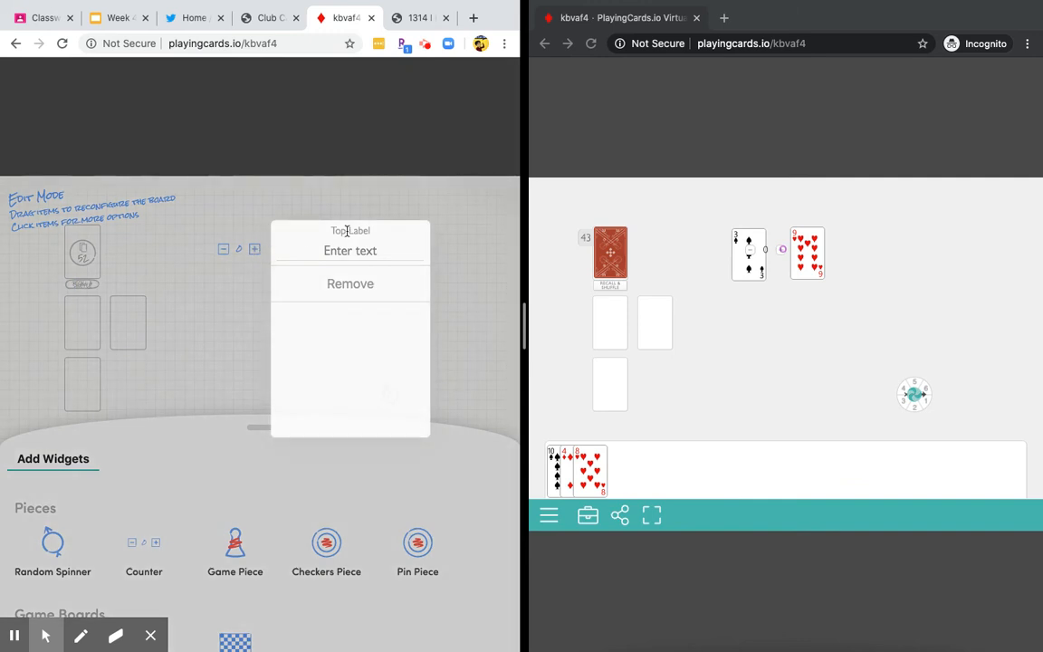
click(348, 251)
text(Bo)
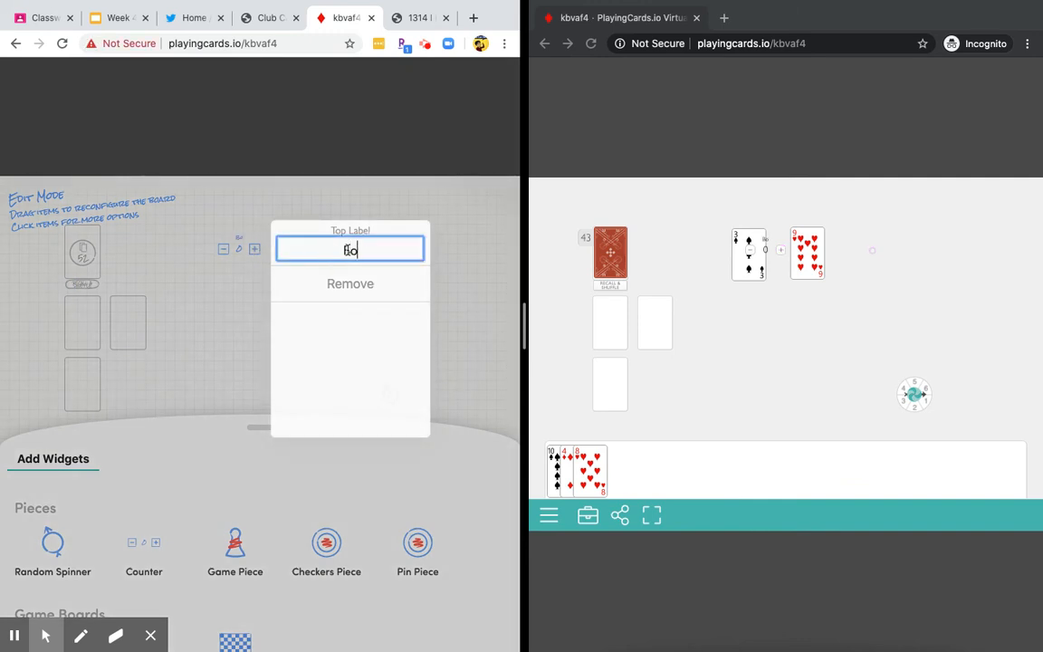
text(b's points)
click(217, 349)
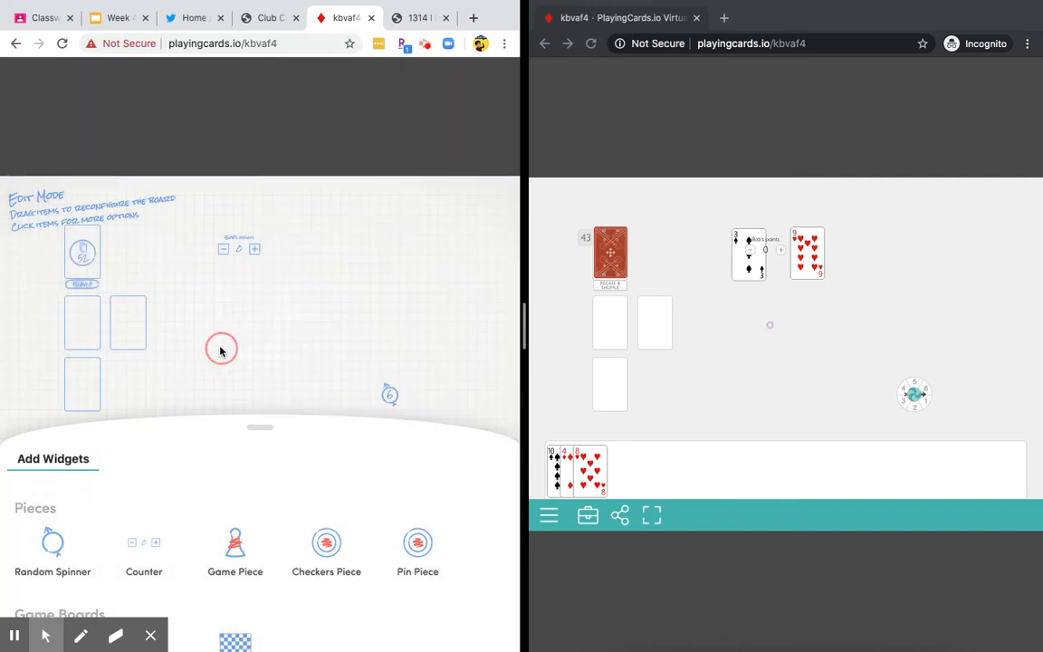
Step: Add a second counter beside it labeled 'Cindy's points' and return to play
click(144, 552)
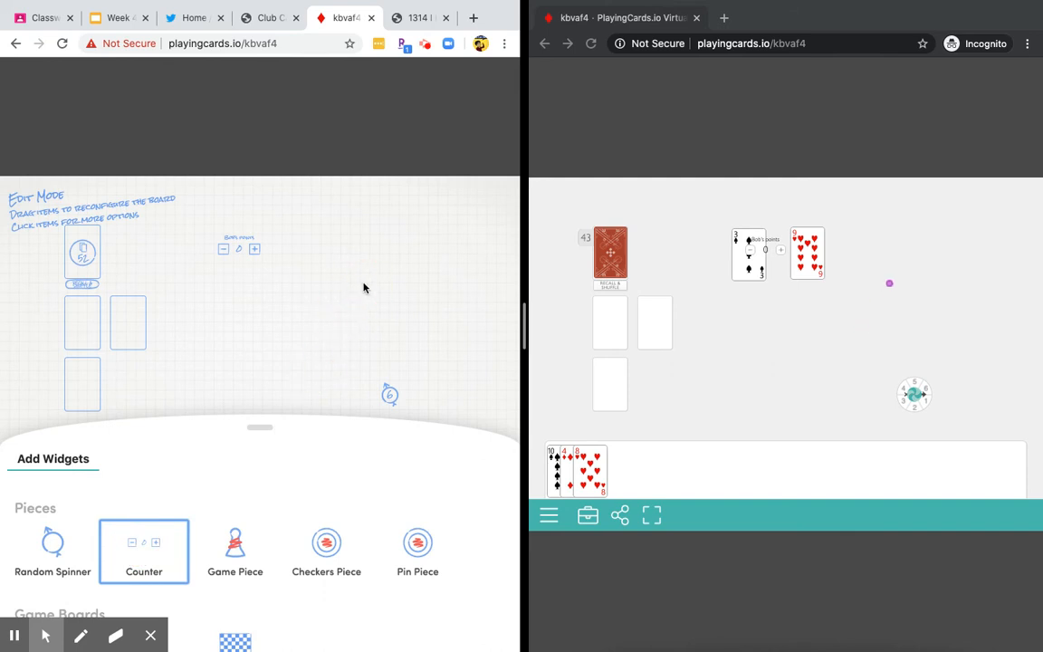
click(157, 547)
drag(106, 246, 307, 246)
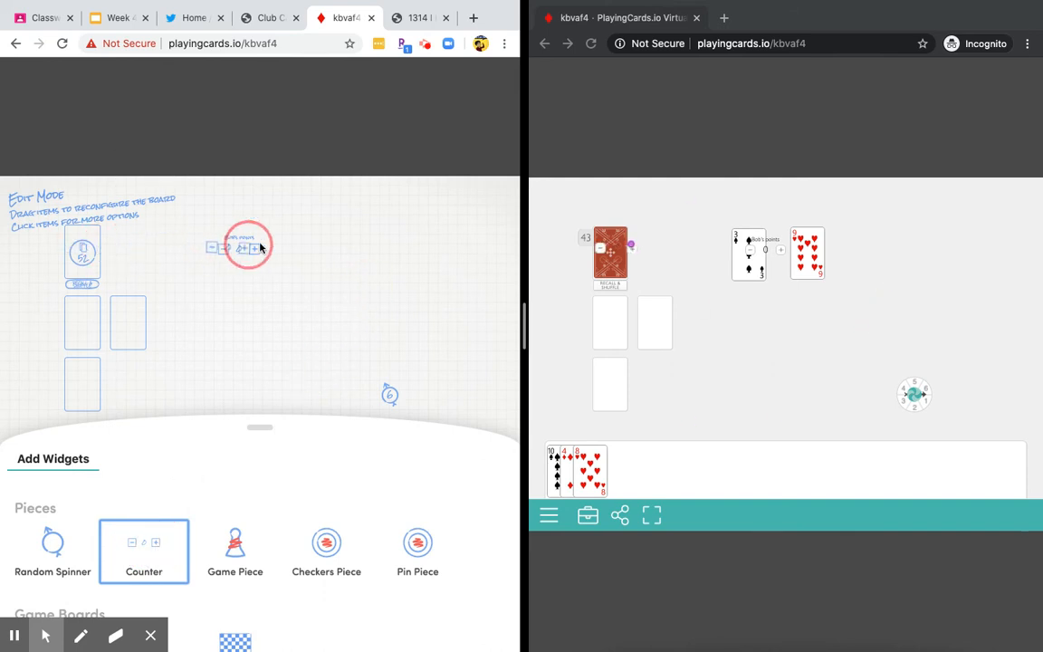
click(308, 247)
click(411, 247)
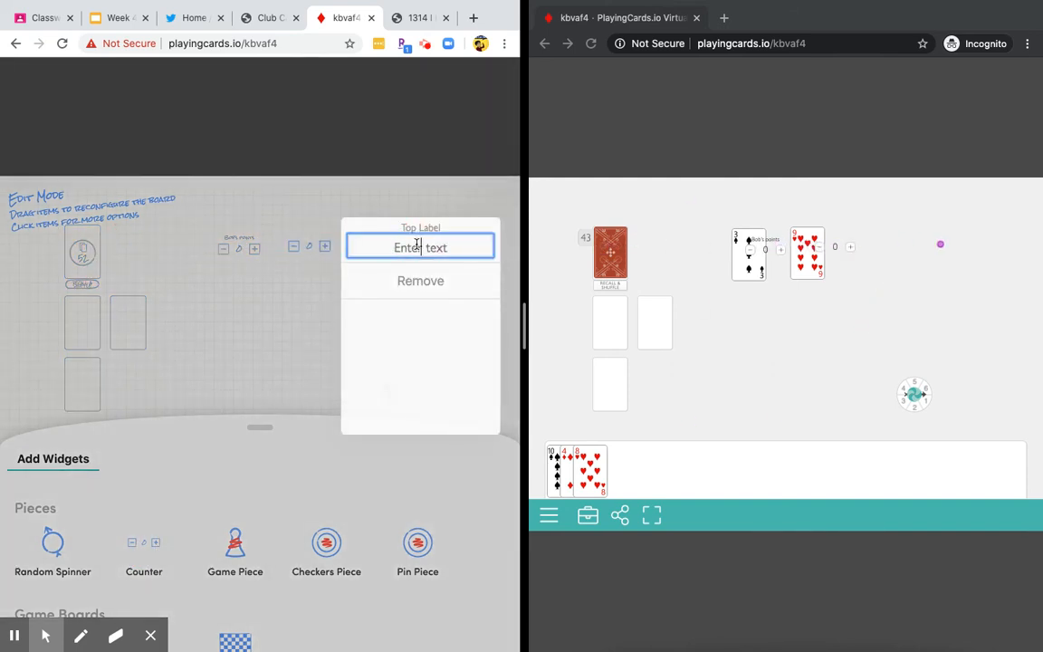
text(Cin)
text( points)
click(187, 313)
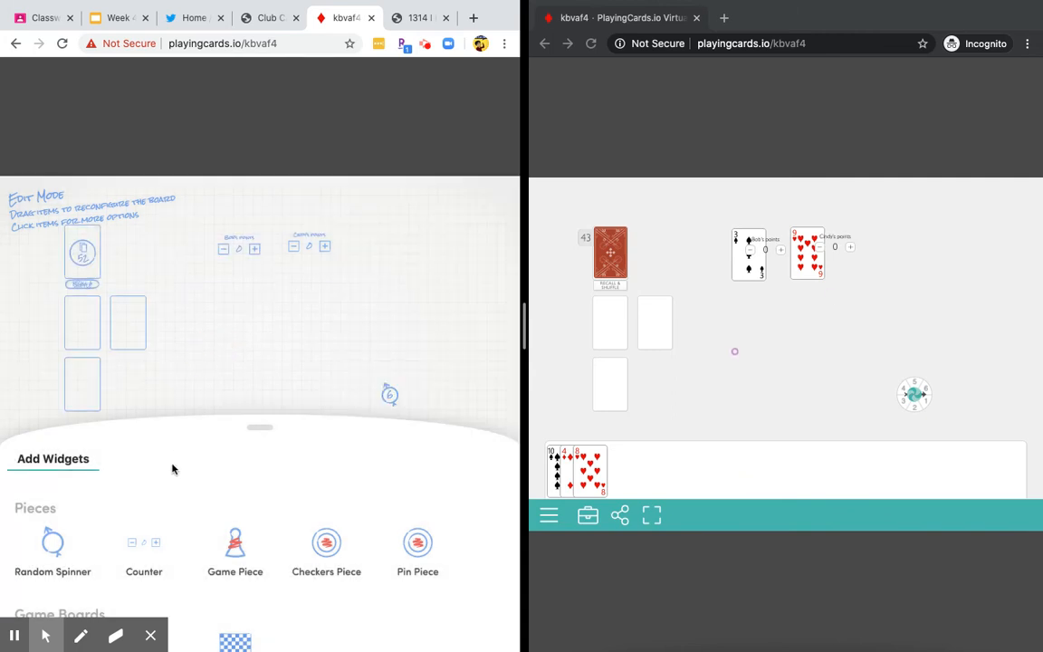
scroll(240, 546, down, 2)
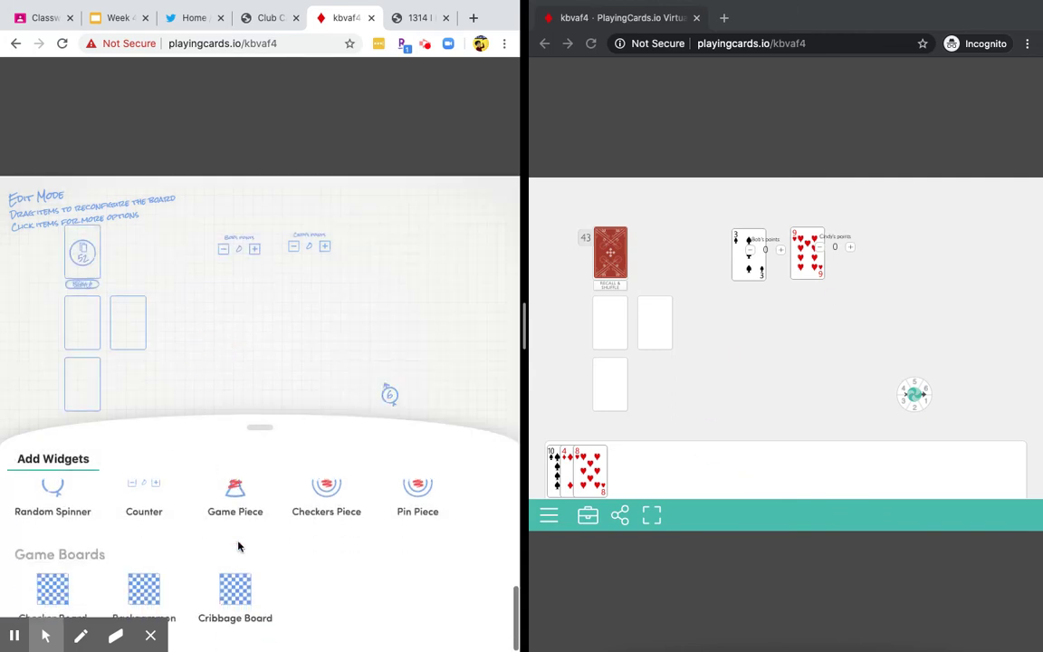
click(259, 426)
click(60, 518)
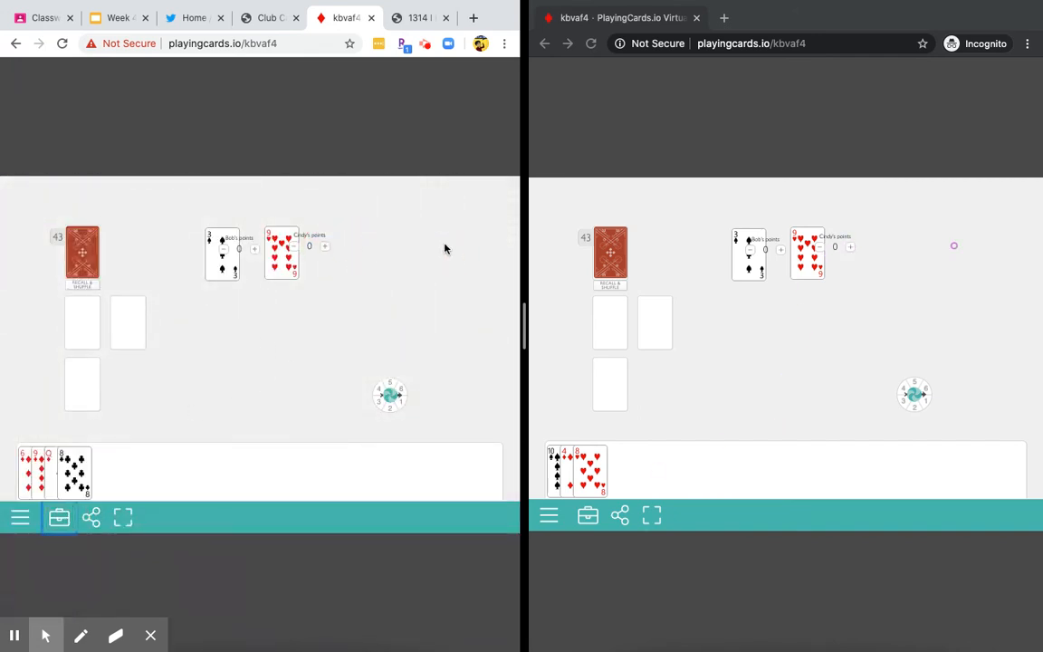
Step: Move the 9♥ and 3♠ down off the counters and set Bob's points to 1, Cindy's to 2
click(390, 241)
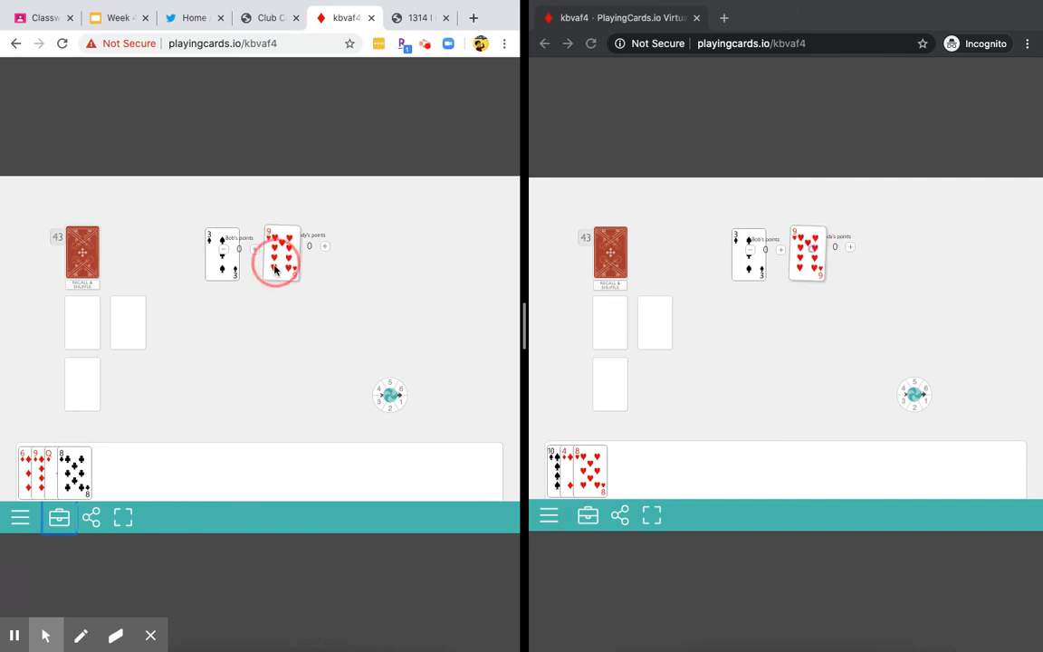
drag(283, 252, 278, 382)
drag(221, 253, 221, 353)
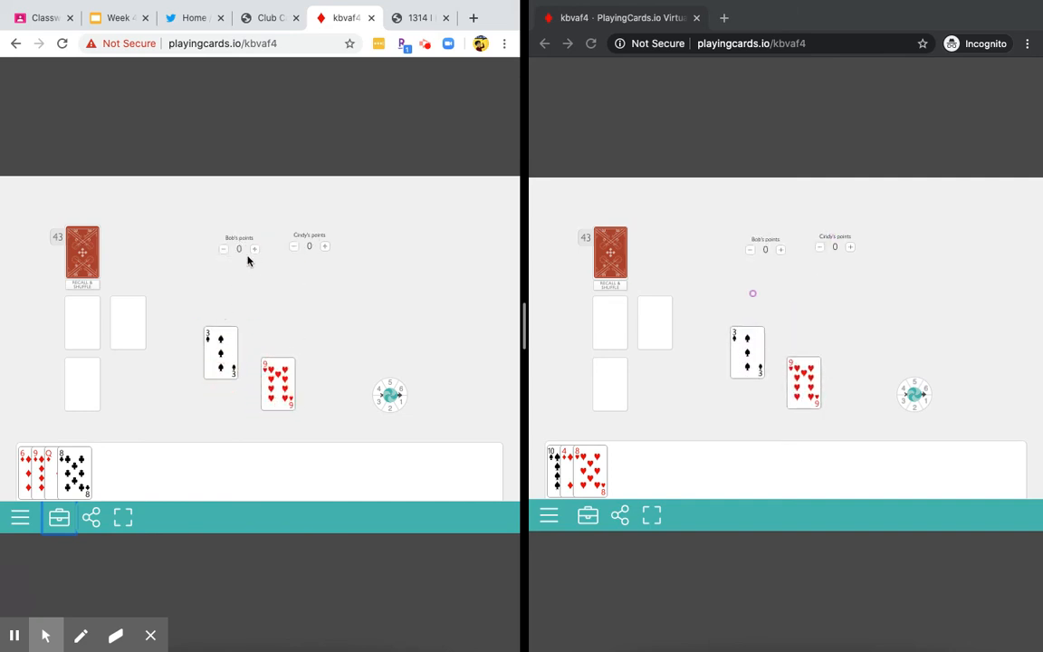
click(325, 248)
Step: Open the deck's Card Data editor, briefly adding and removing a Black Joker
click(59, 517)
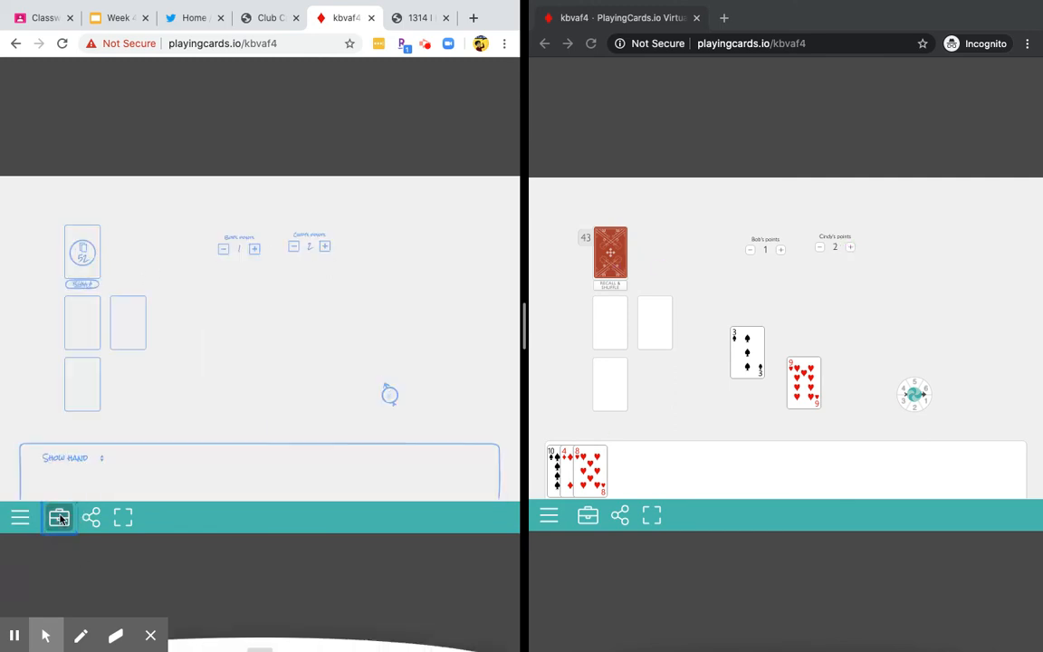
click(84, 255)
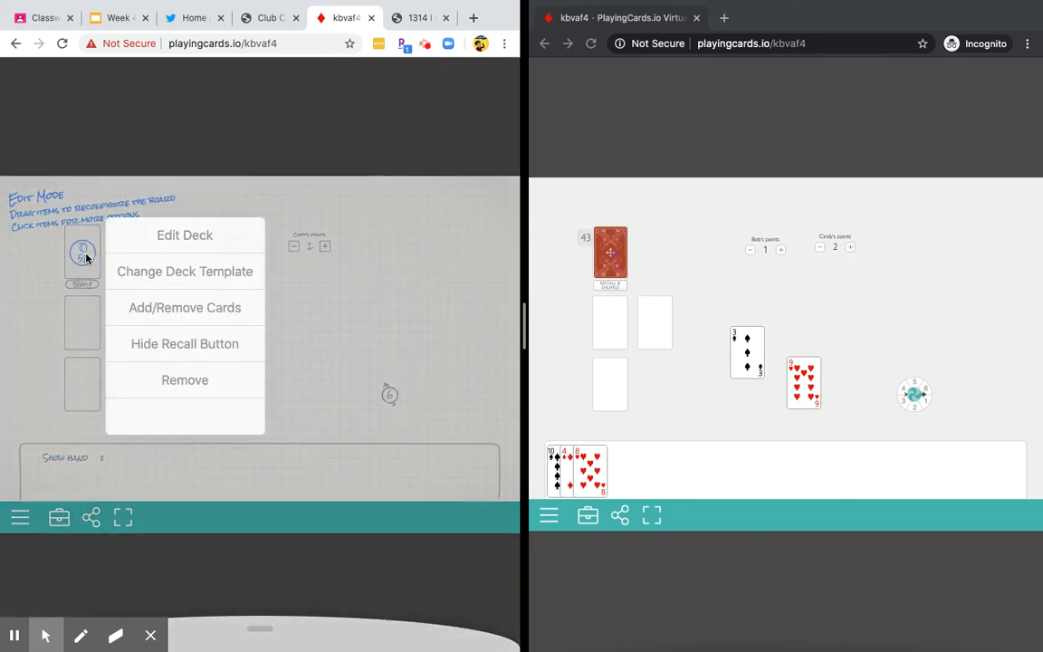
click(163, 309)
scroll(261, 340, down, 1)
scroll(261, 340, up, 1)
scroll(261, 340, down, 1)
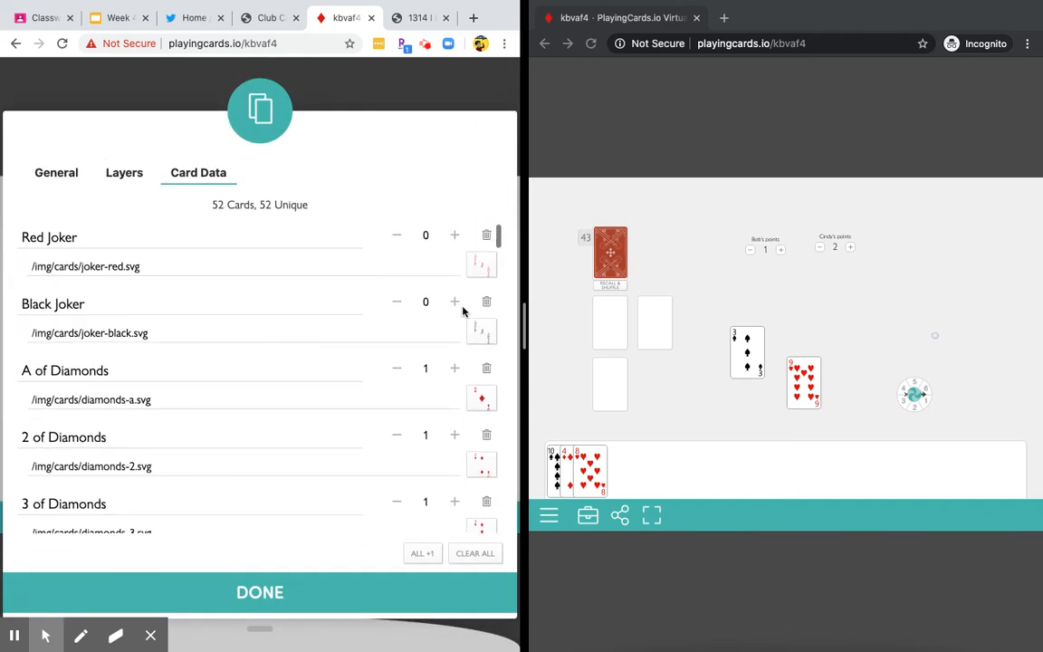
click(454, 302)
click(397, 302)
scroll(401, 306, down, 5)
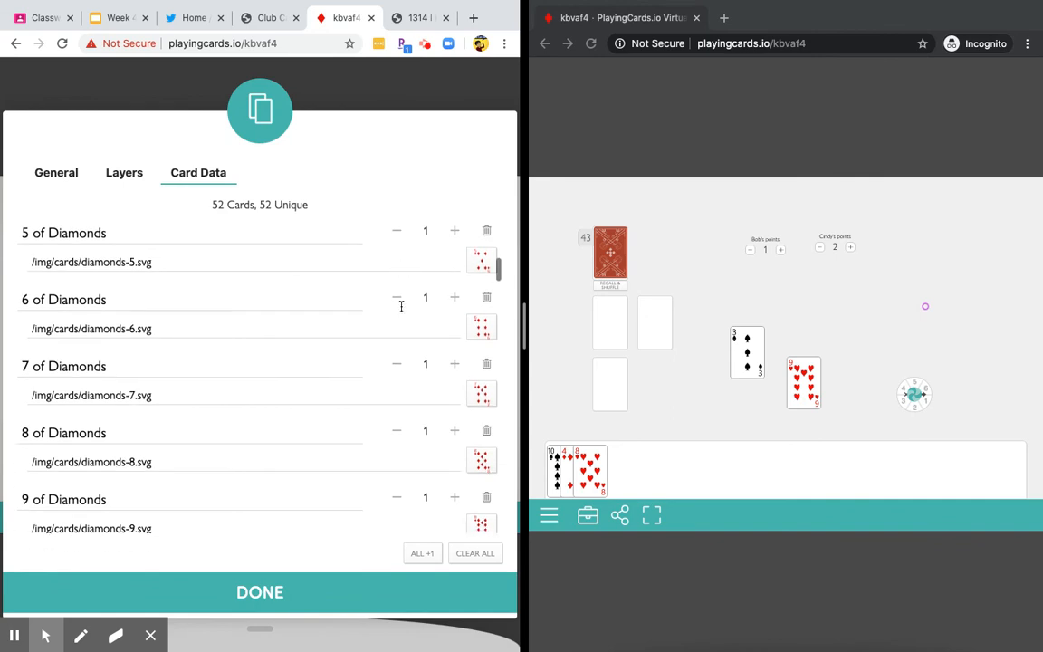
scroll(401, 307, down, 8)
scroll(400, 307, up, 2)
scroll(401, 307, up, 2)
Step: Remove the J, Q and K of Diamonds, save the 49-card deck and return to play
click(397, 259)
click(396, 325)
click(397, 391)
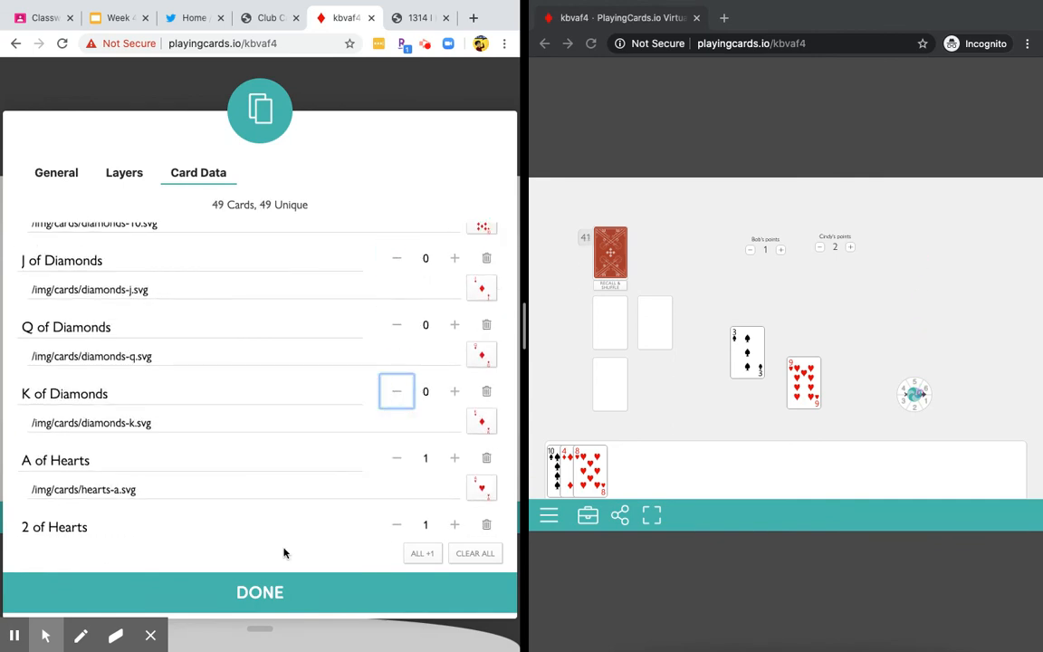
click(268, 589)
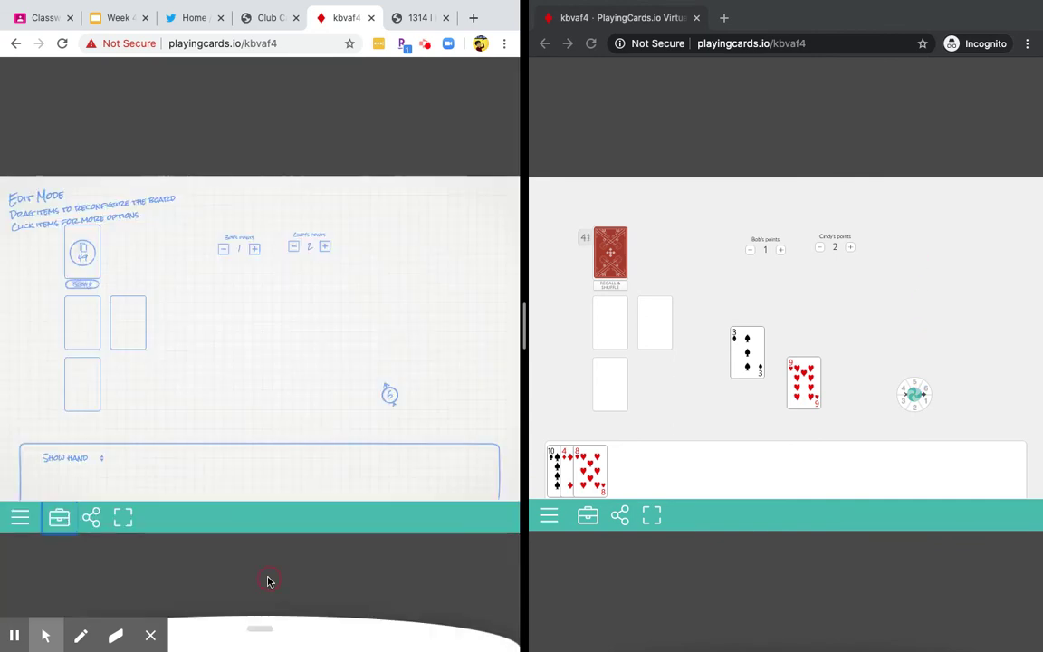
click(59, 516)
Step: Recall and shuffle every card, including players' hands, back into the deck
click(80, 287)
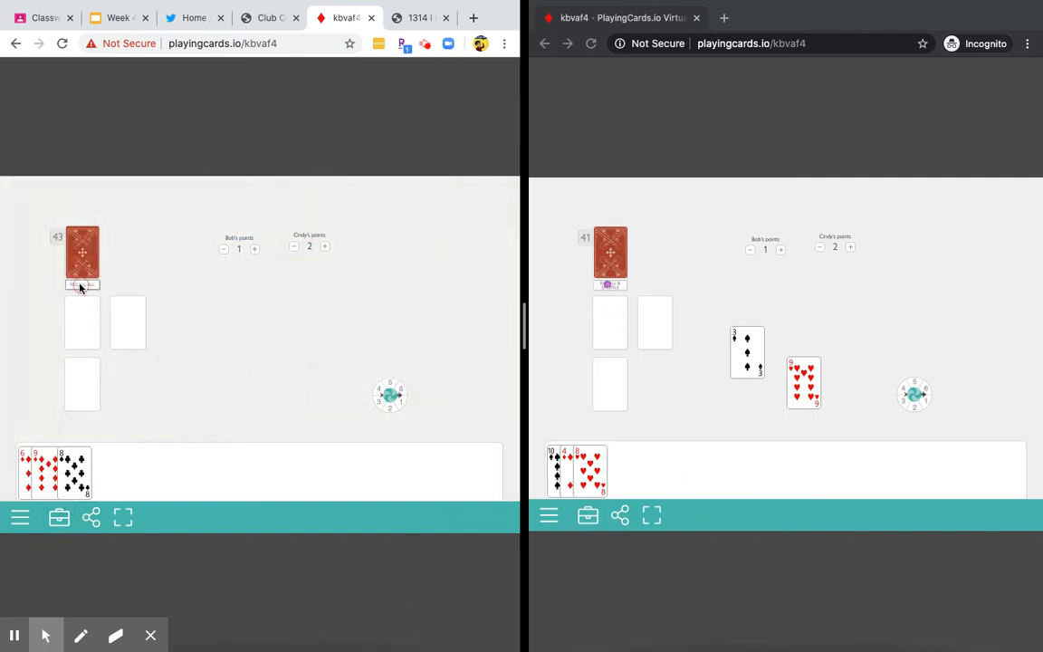
click(89, 288)
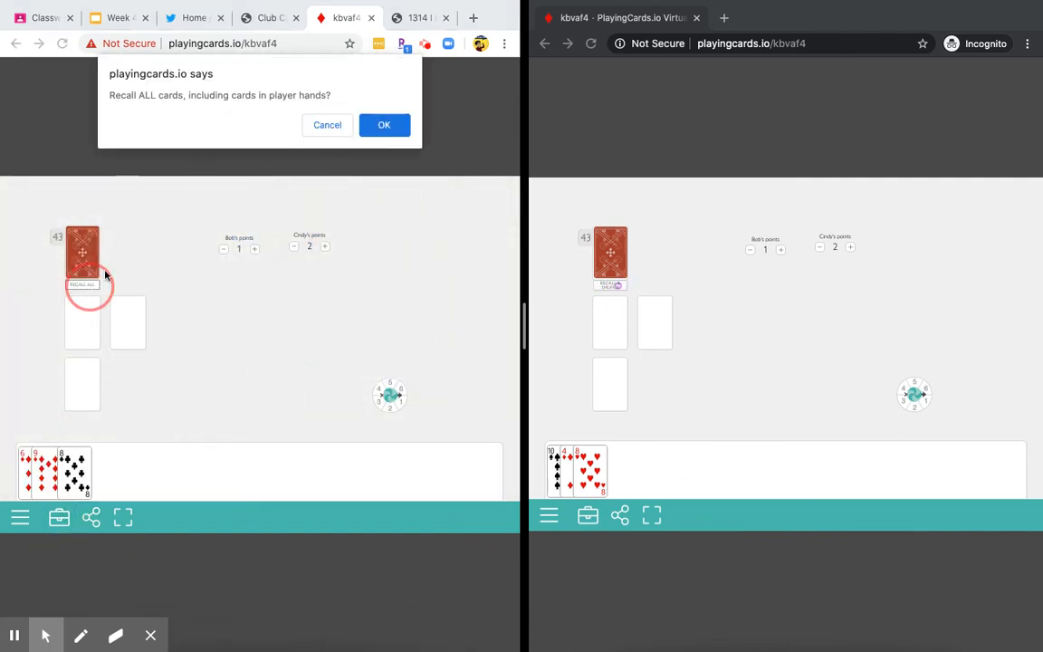
click(380, 125)
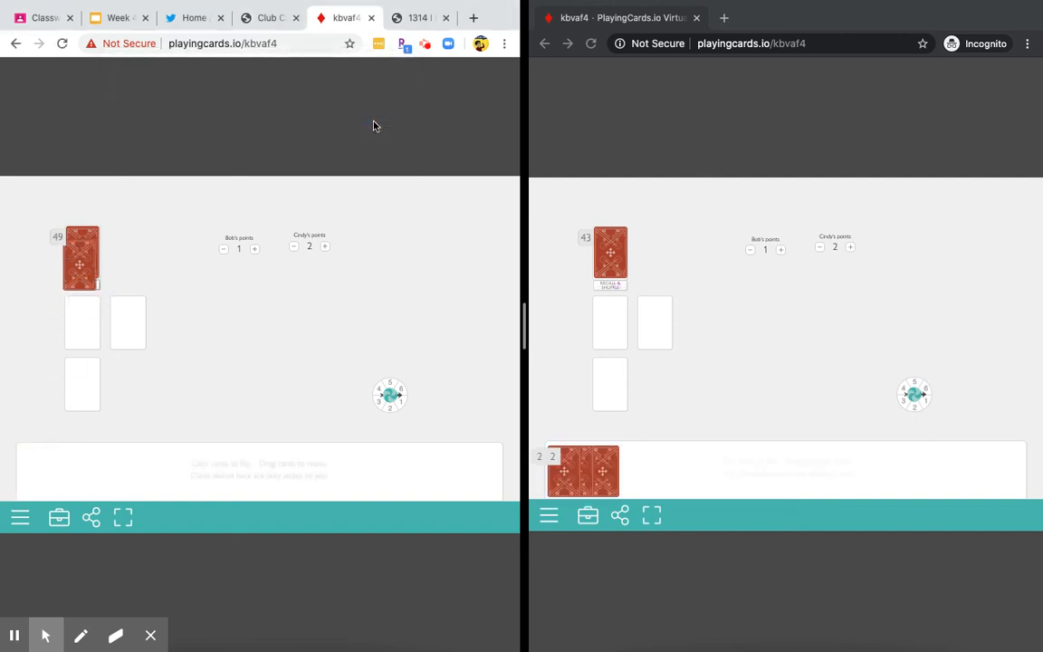
Step: Deal the 10 of spades face up and two face-down cards, one from each window
click(83, 252)
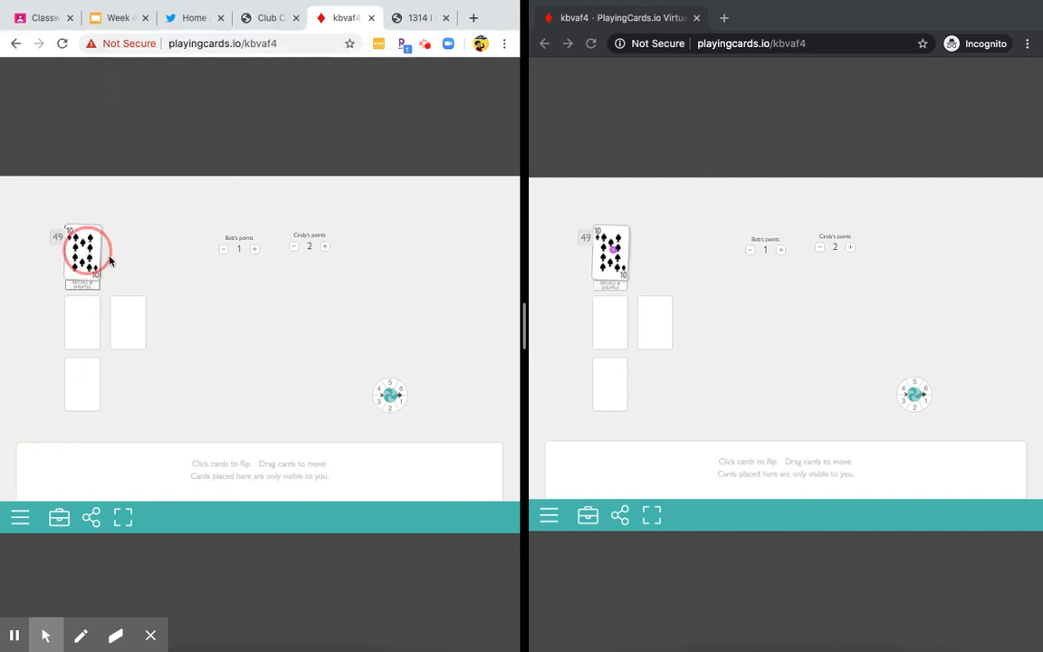
drag(82, 252, 253, 317)
click(80, 254)
drag(81, 254, 308, 316)
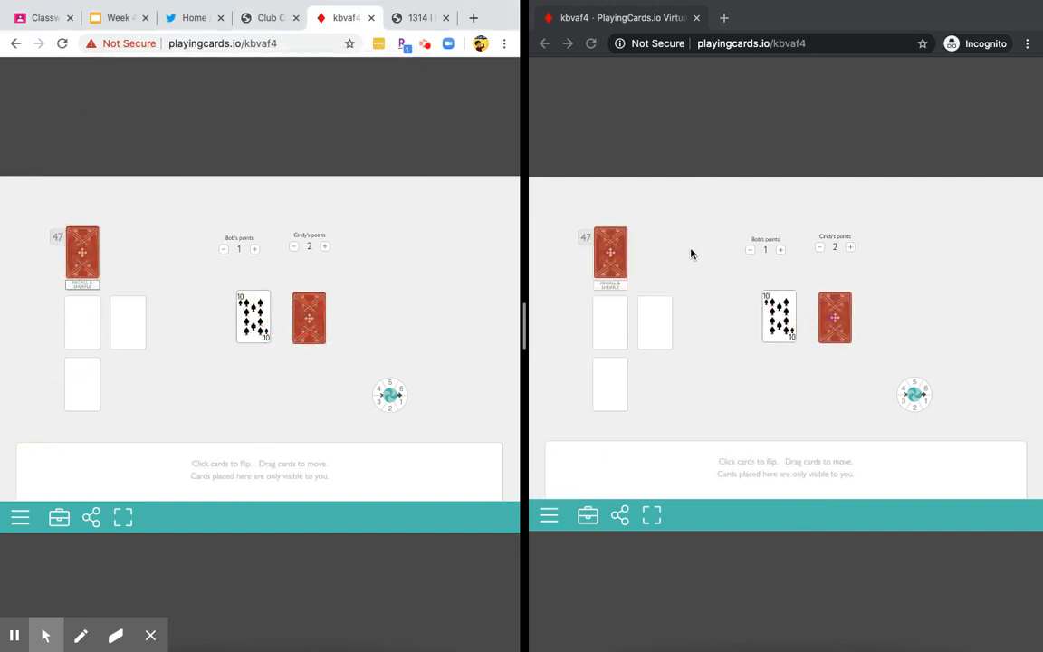
click(600, 256)
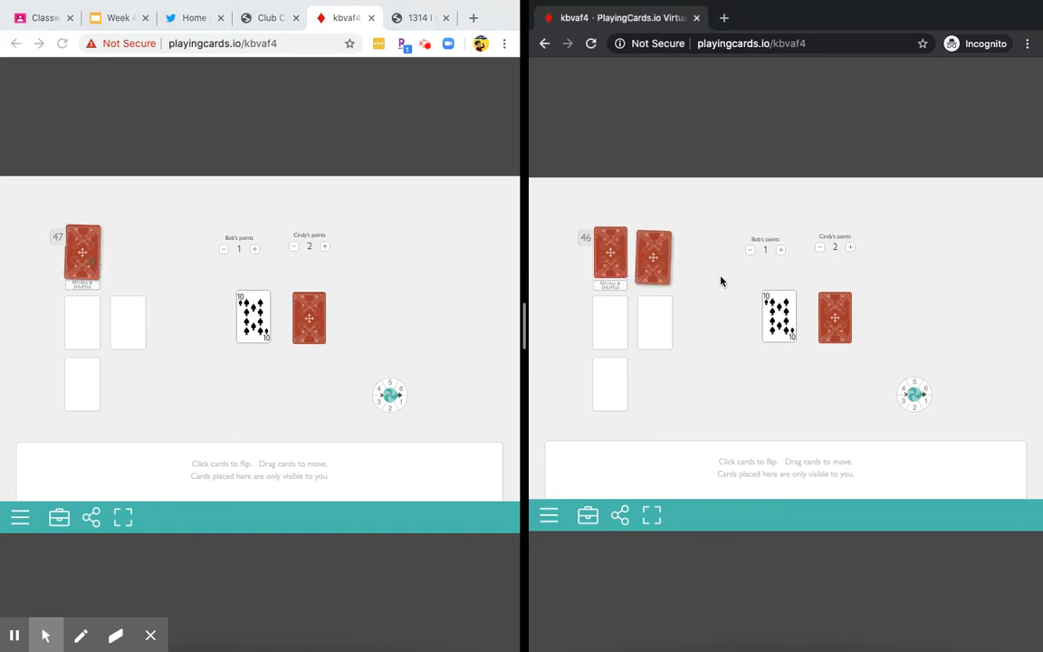
drag(610, 251, 921, 312)
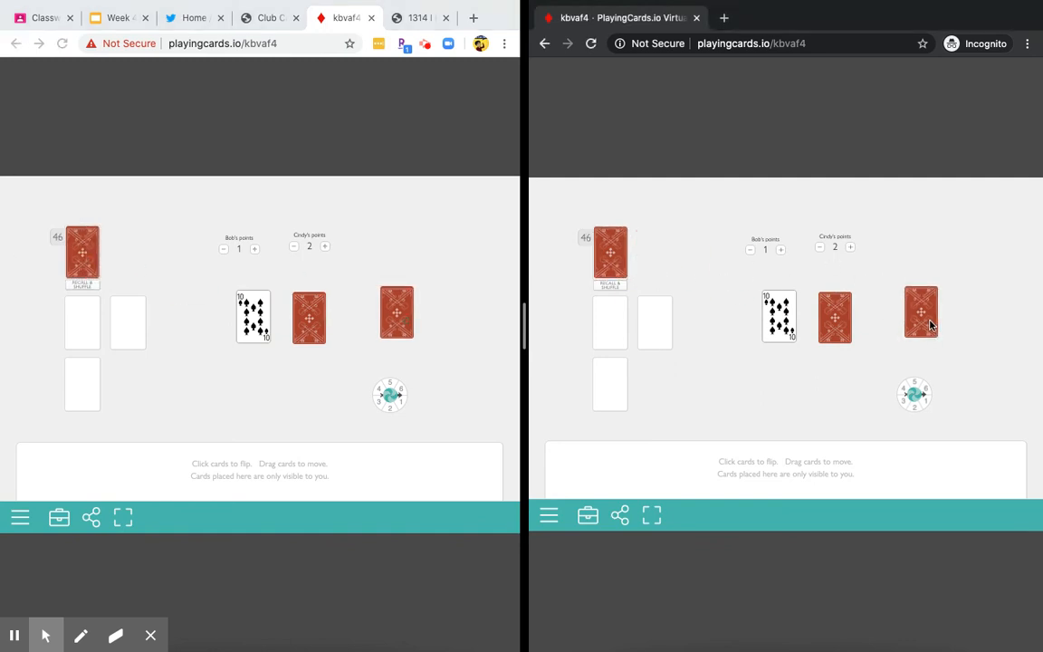